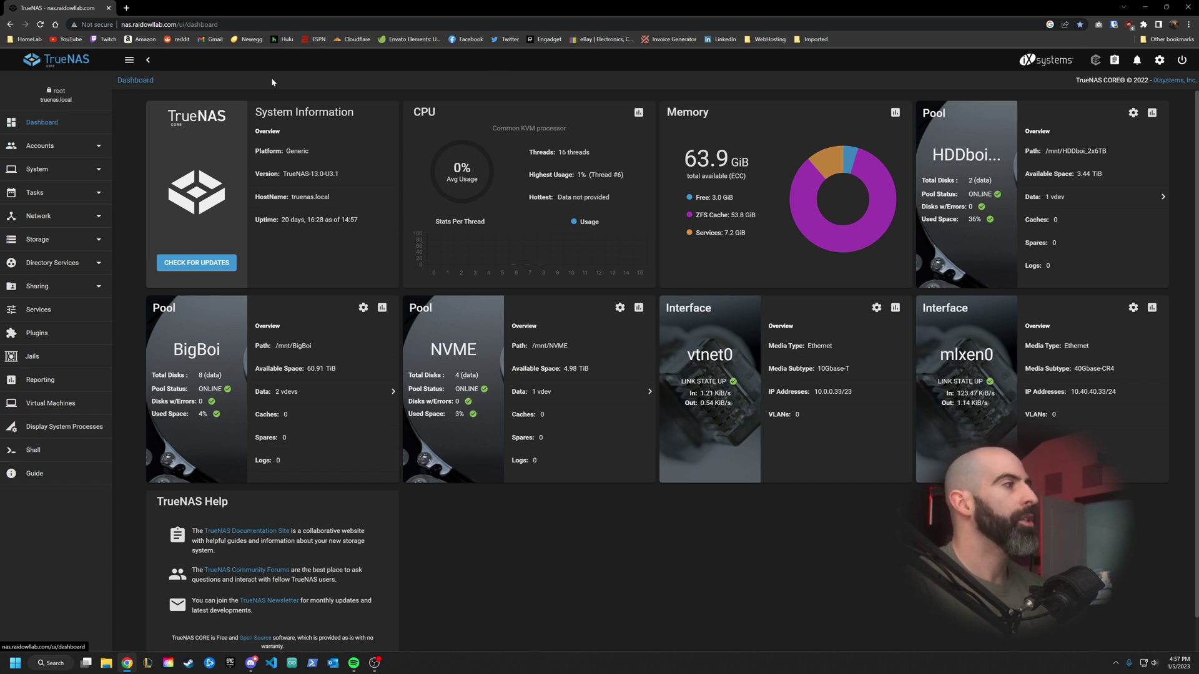
Go to Storage > Pools and open the BigBoi pool's actions menu.
click(65, 240)
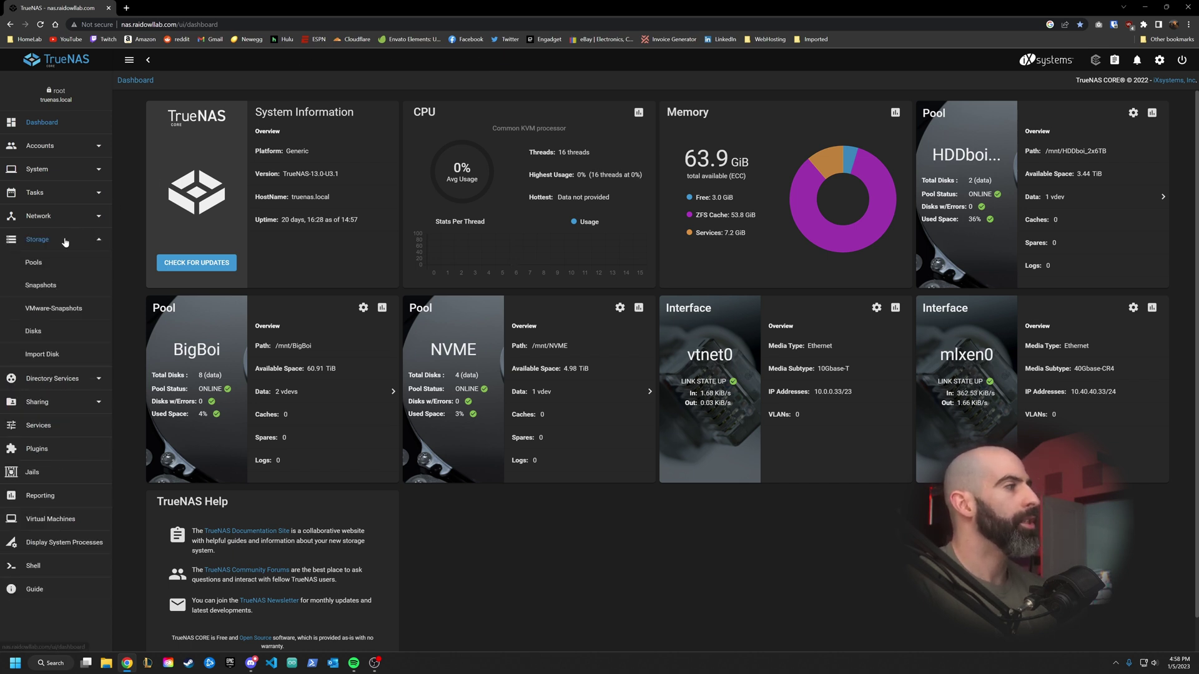
click(41, 263)
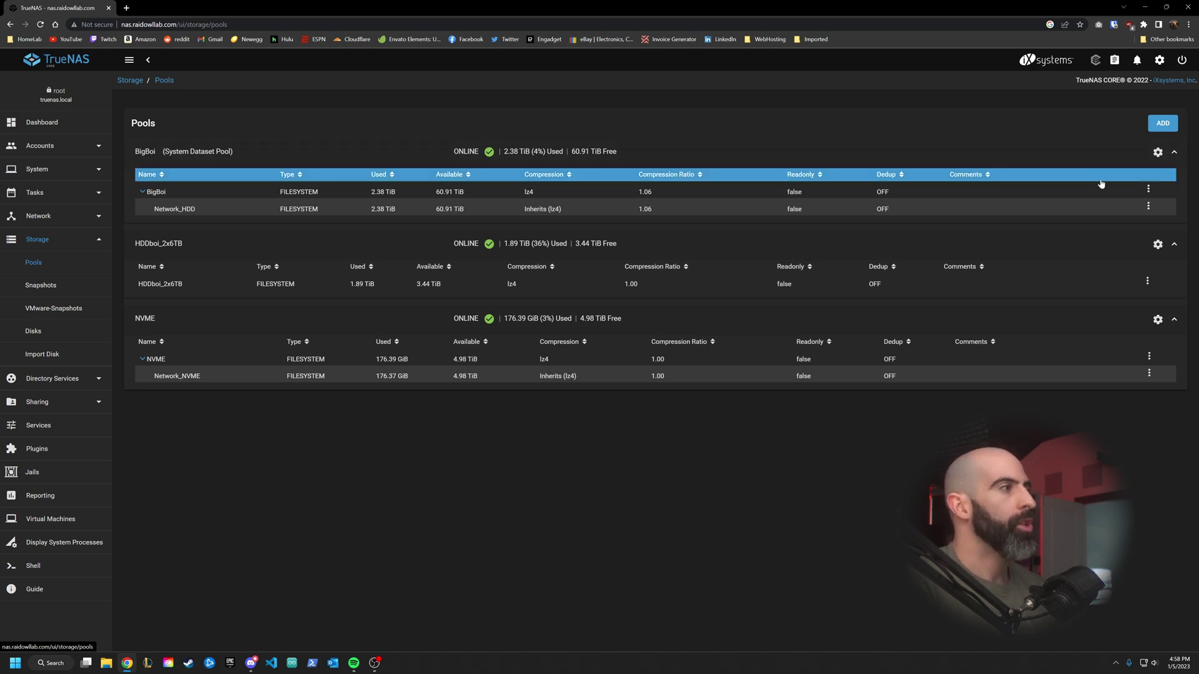
click(1149, 192)
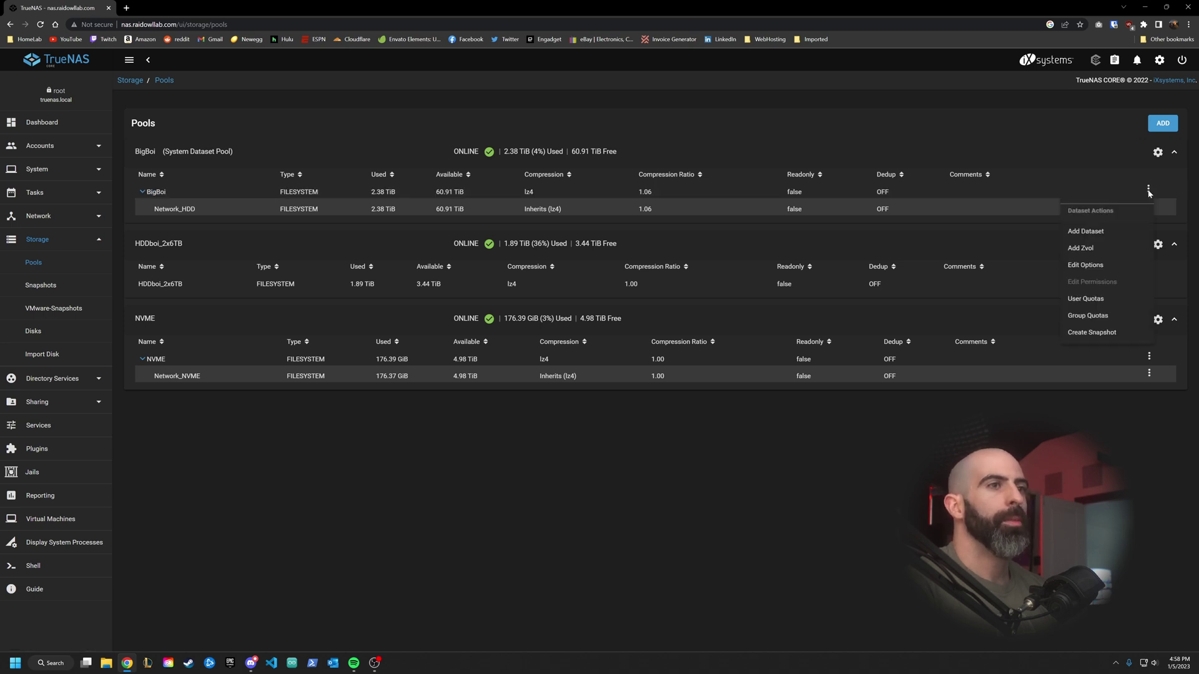
Start a new BigBoi zvol named iSCSI-MainPC with size 500 GiB, leaving Force size unchecked.
click(1085, 248)
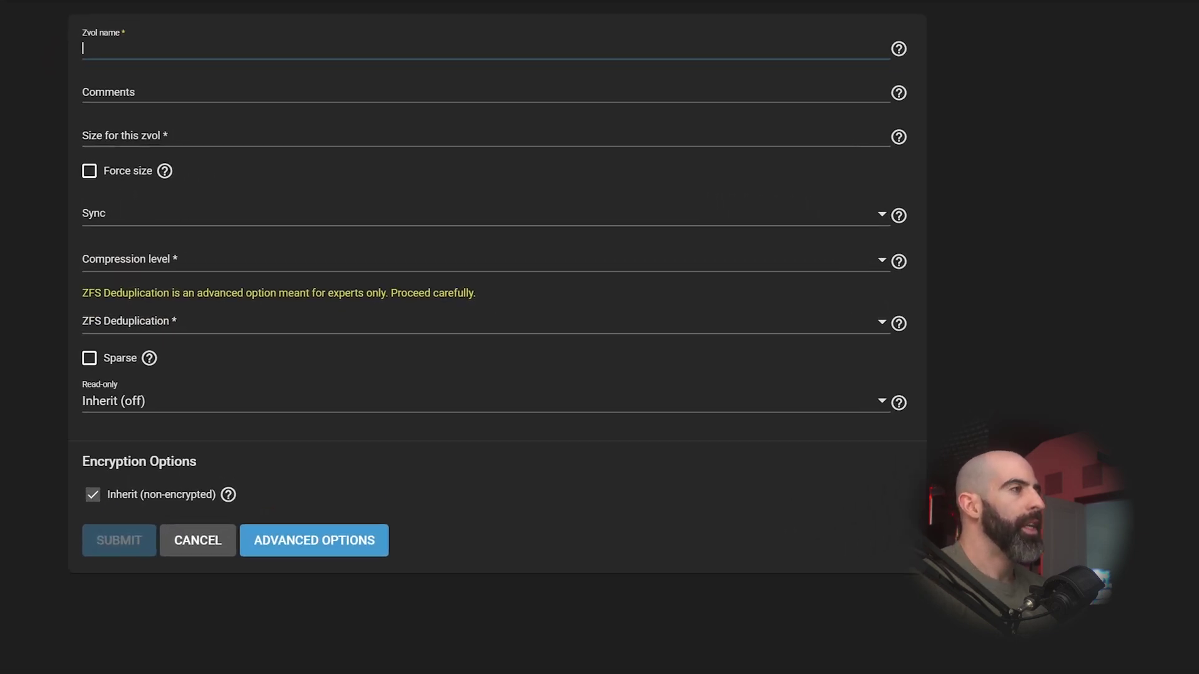
text(iSCSI-Main)
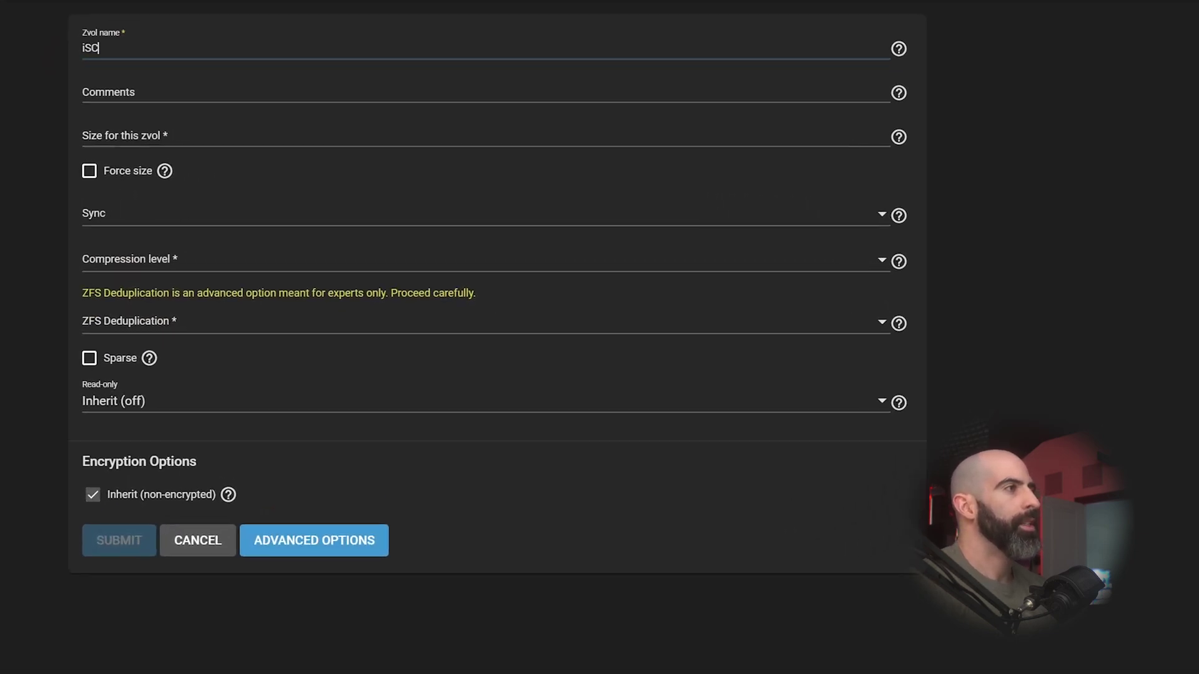
text(PC)
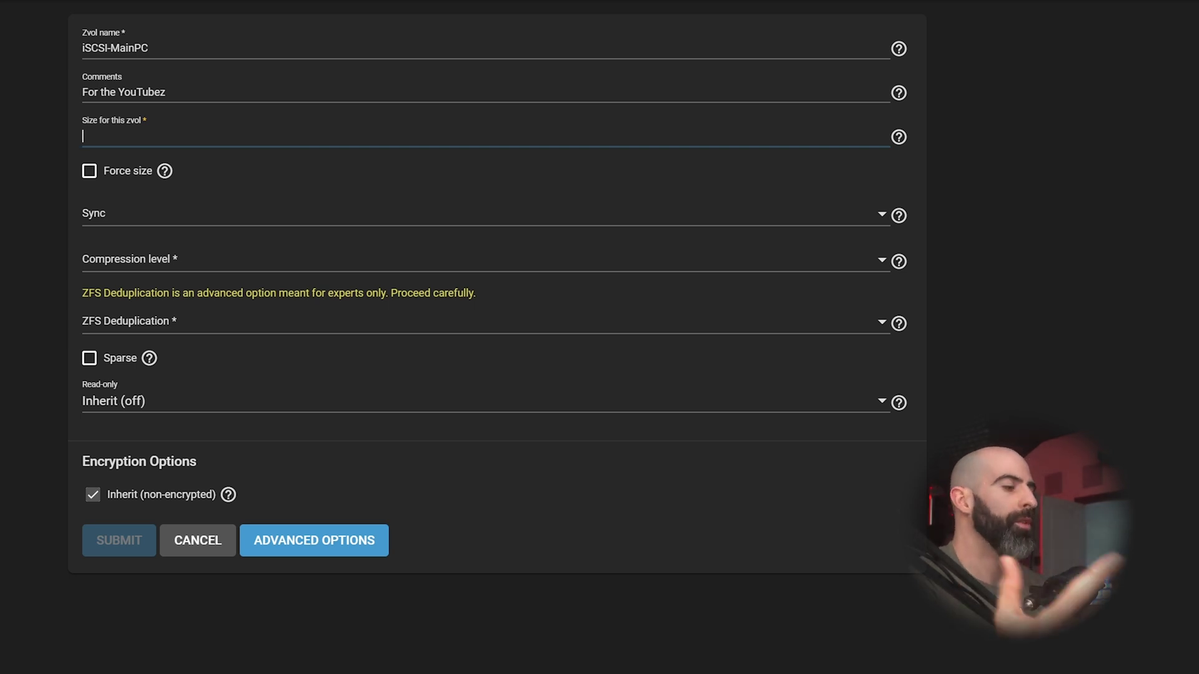
text(500 GB)
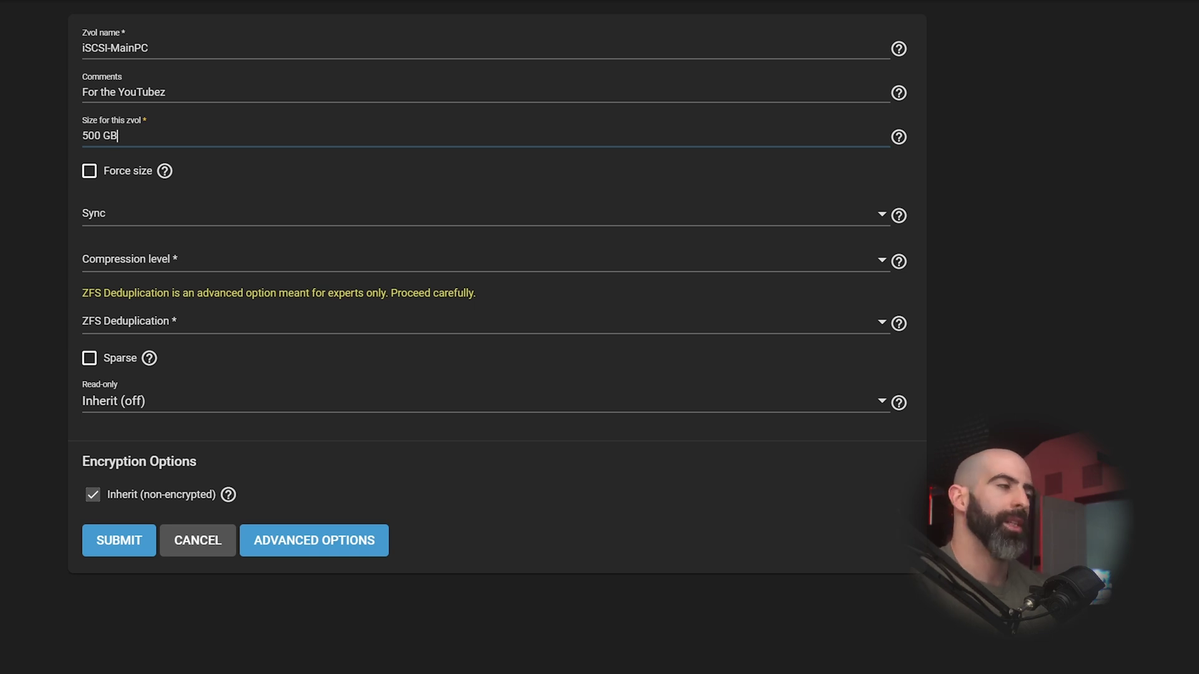
click(117, 153)
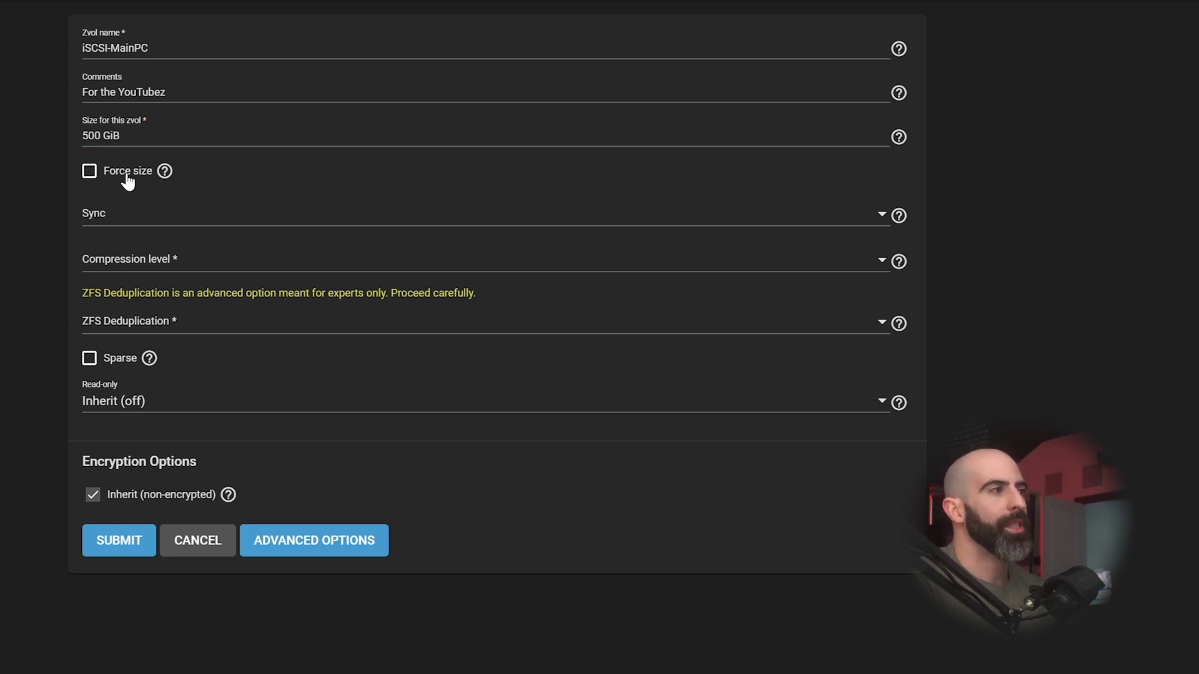
click(165, 172)
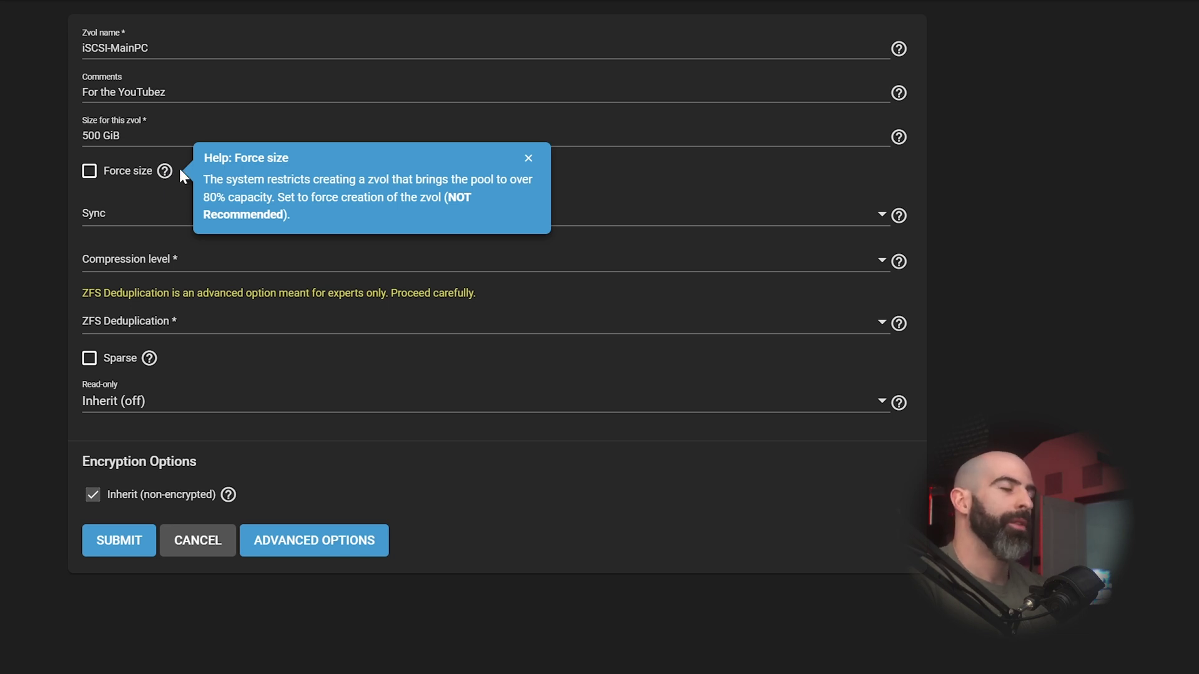
click(528, 158)
click(322, 215)
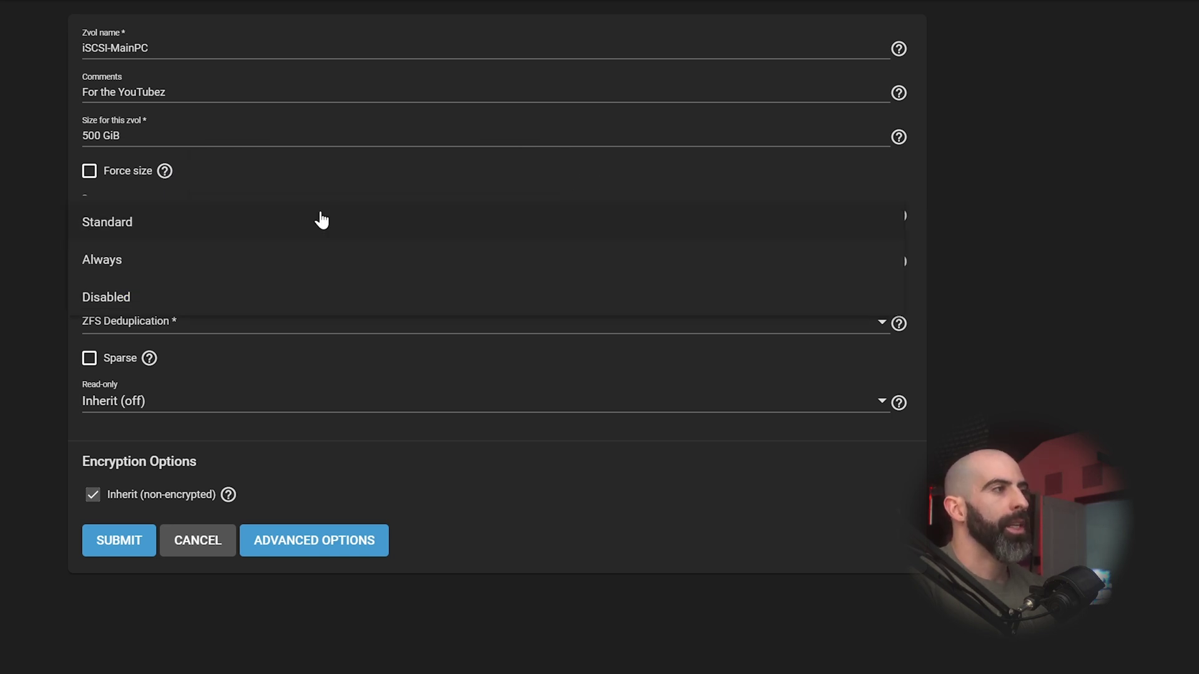
Set the zvol's sync to Standard, compression to lz4 and deduplication to Off.
click(181, 226)
click(195, 267)
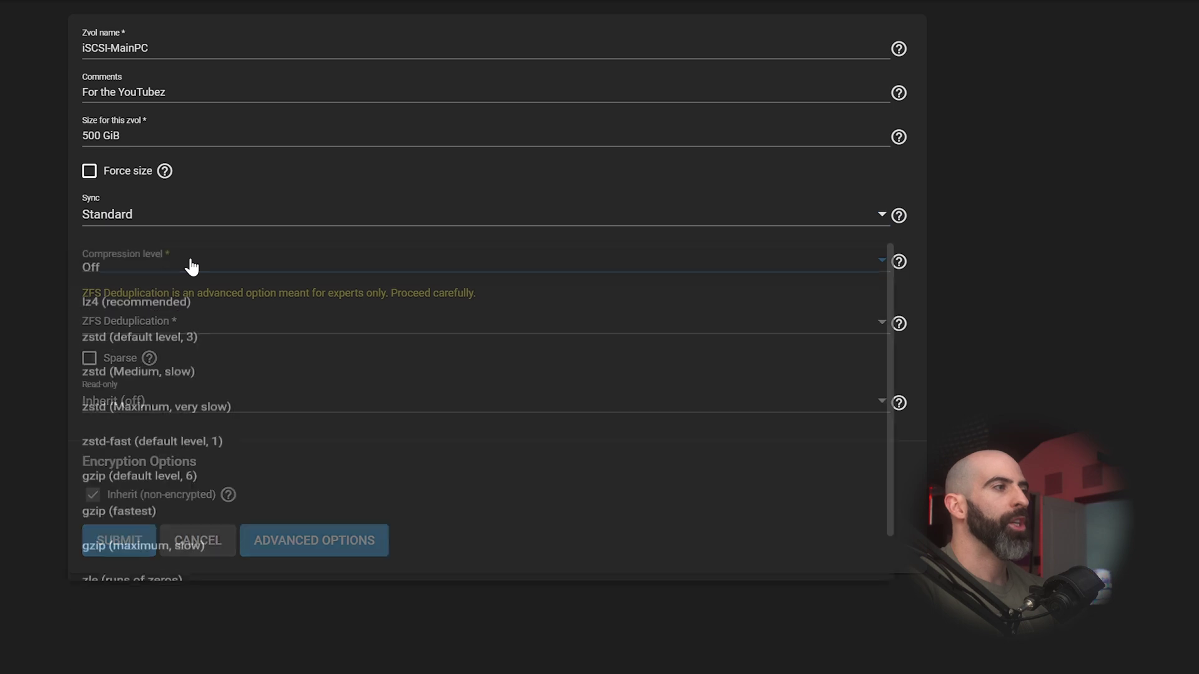
click(153, 316)
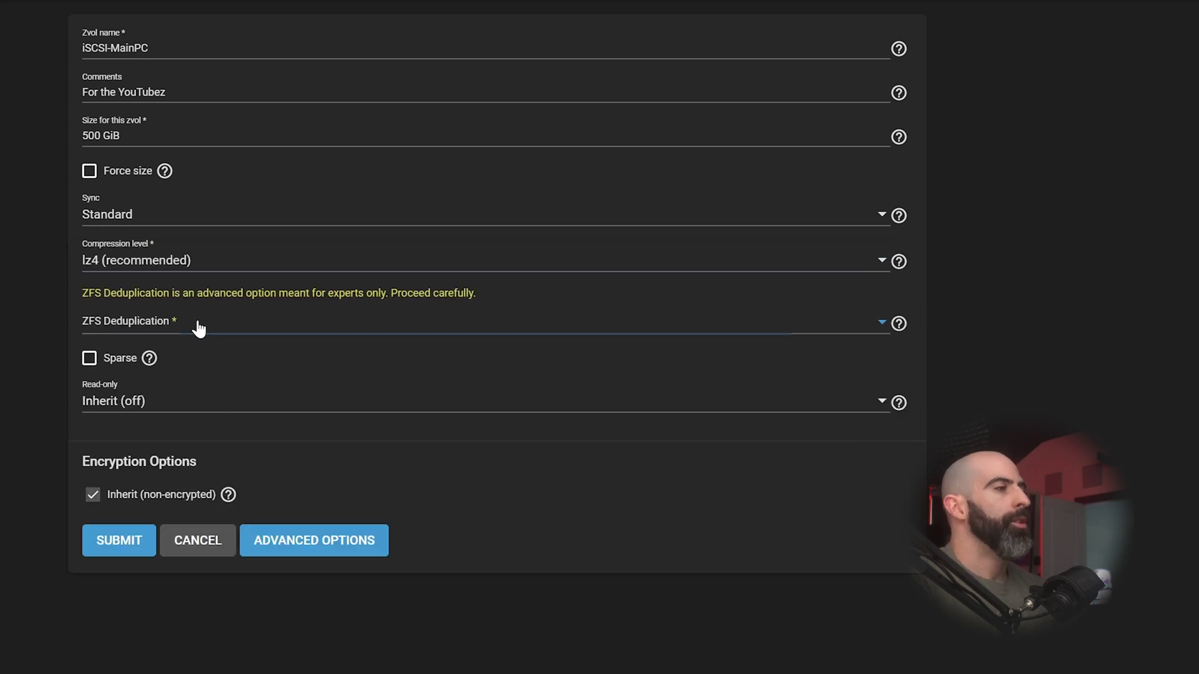
click(196, 326)
click(127, 419)
click(127, 418)
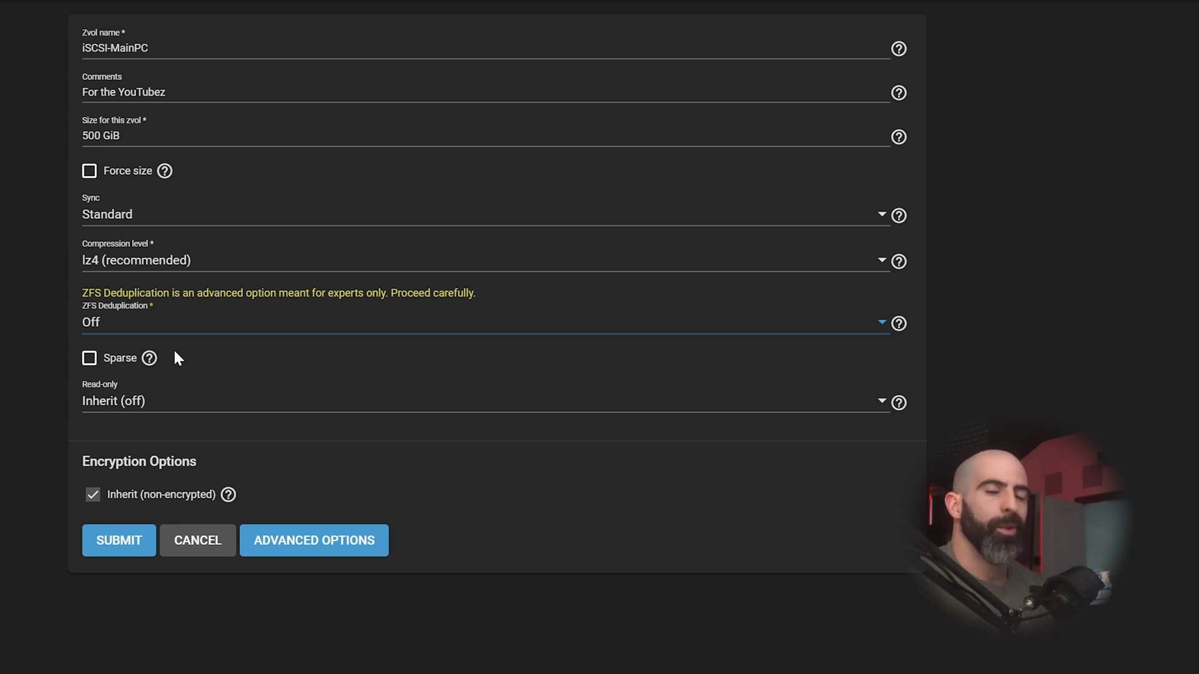
Set the advanced block size to 128 KiB and create the zvol.
click(310, 538)
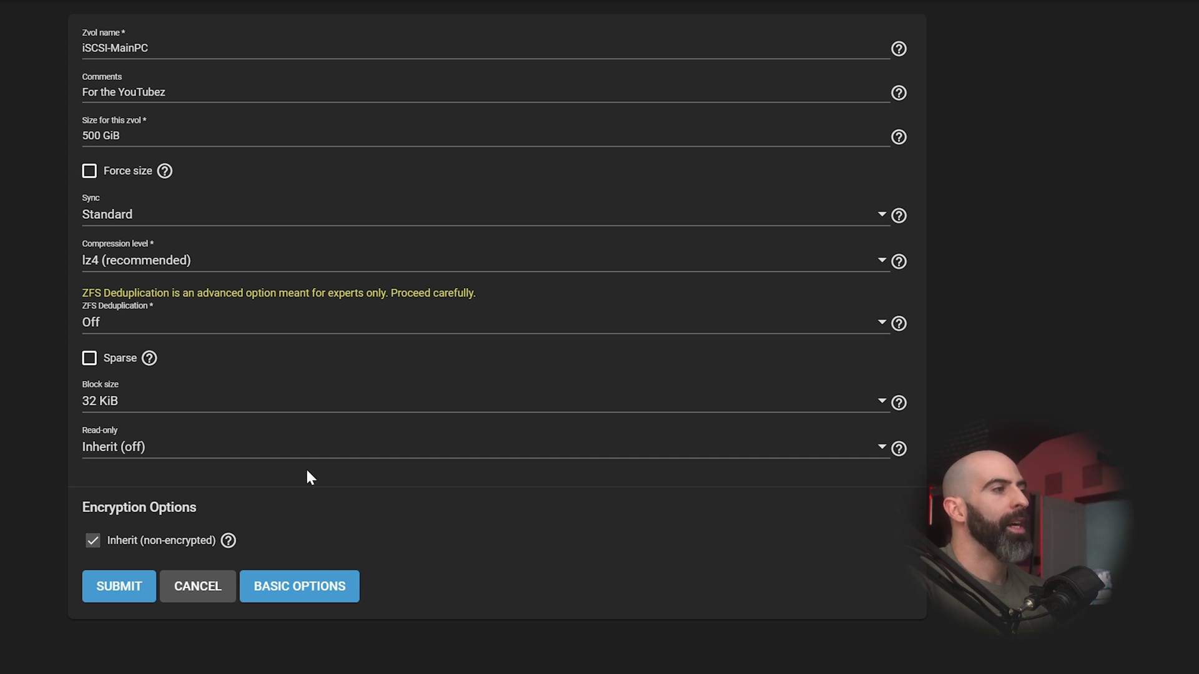
click(134, 406)
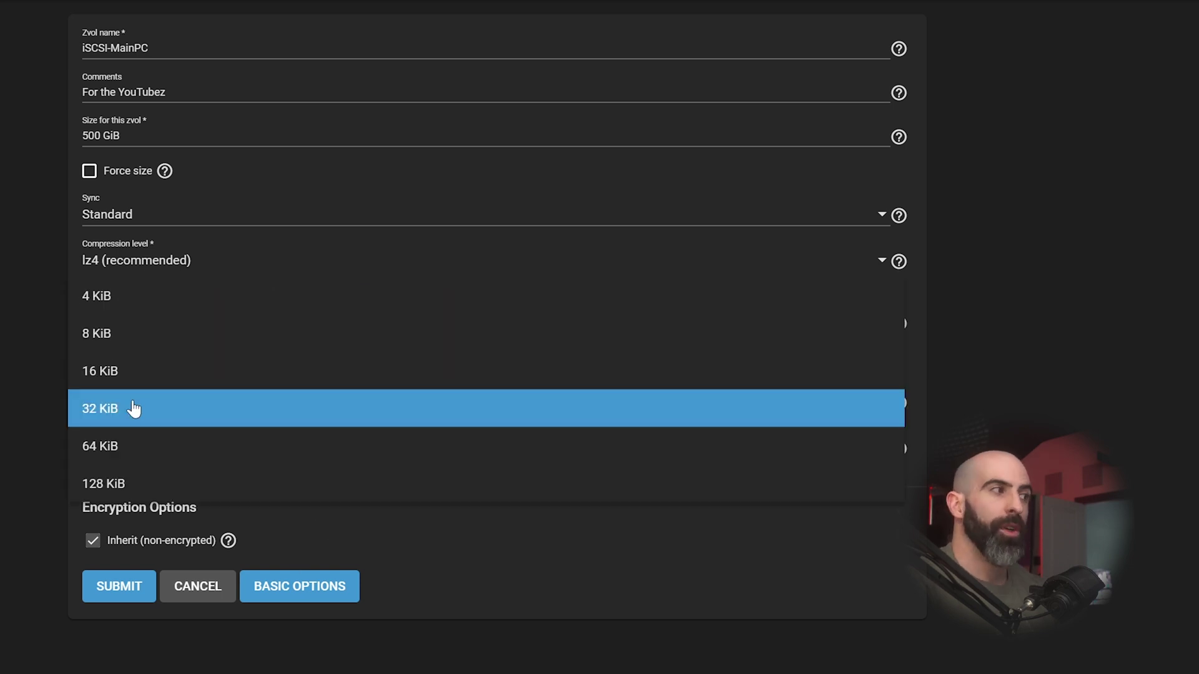
click(137, 487)
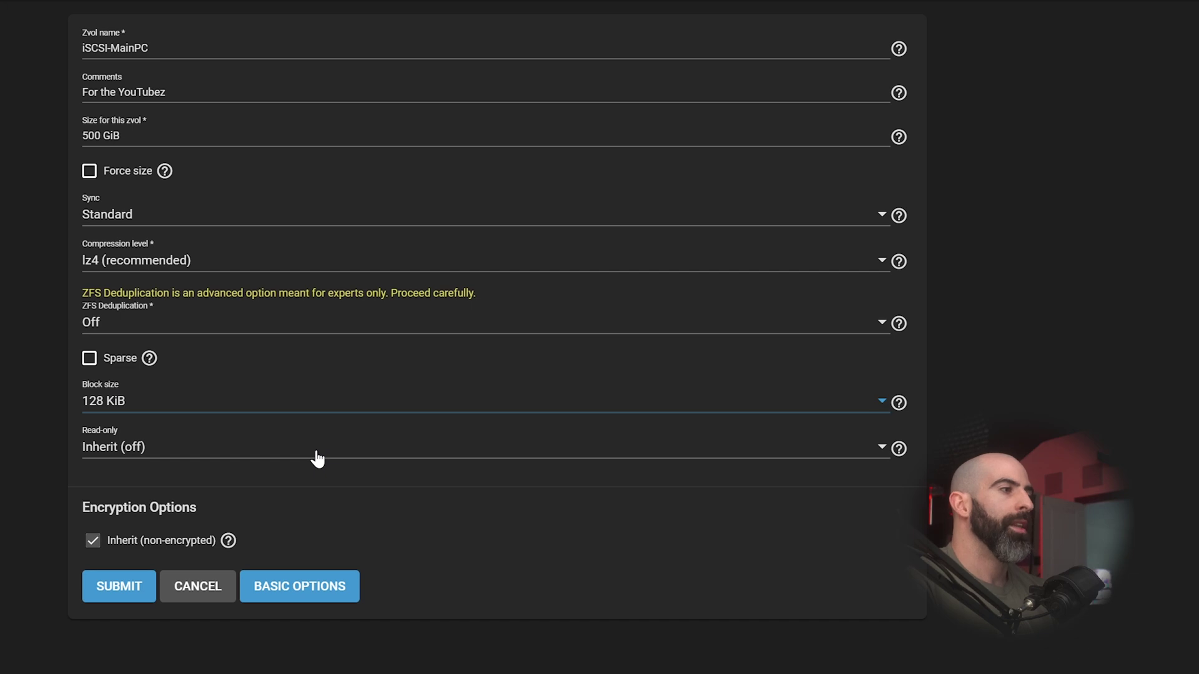
click(119, 590)
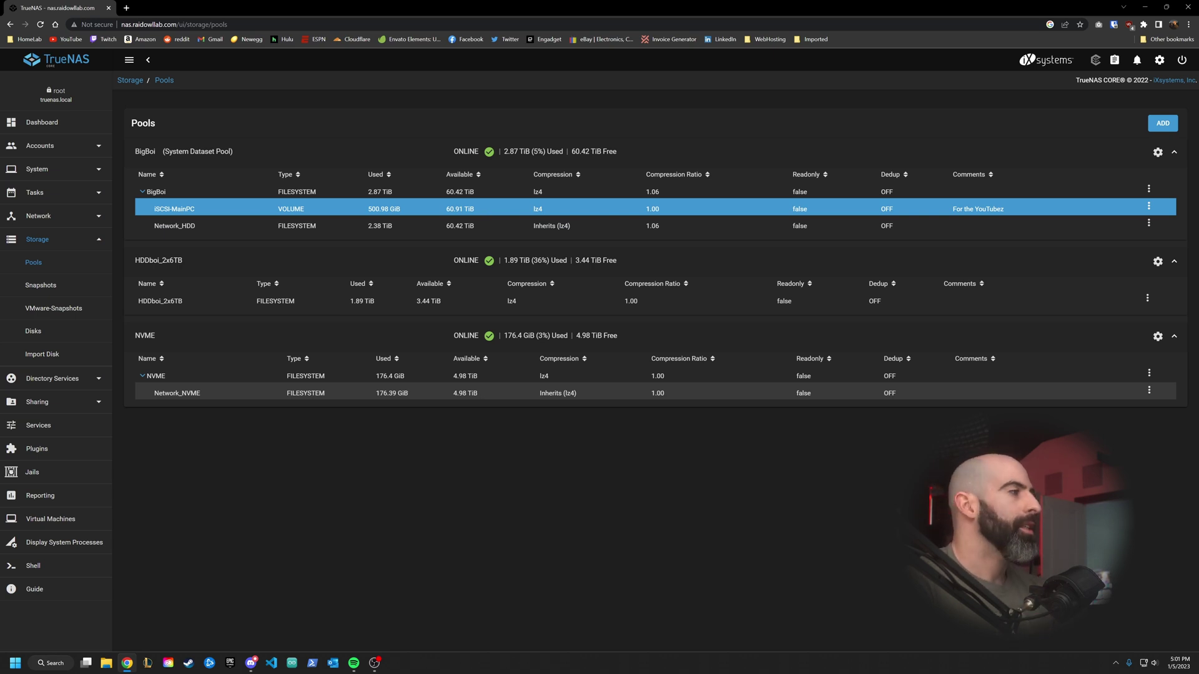
Go to Sharing > Block Shares (iSCSI) and launch the iSCSI wizard.
click(58, 402)
click(57, 335)
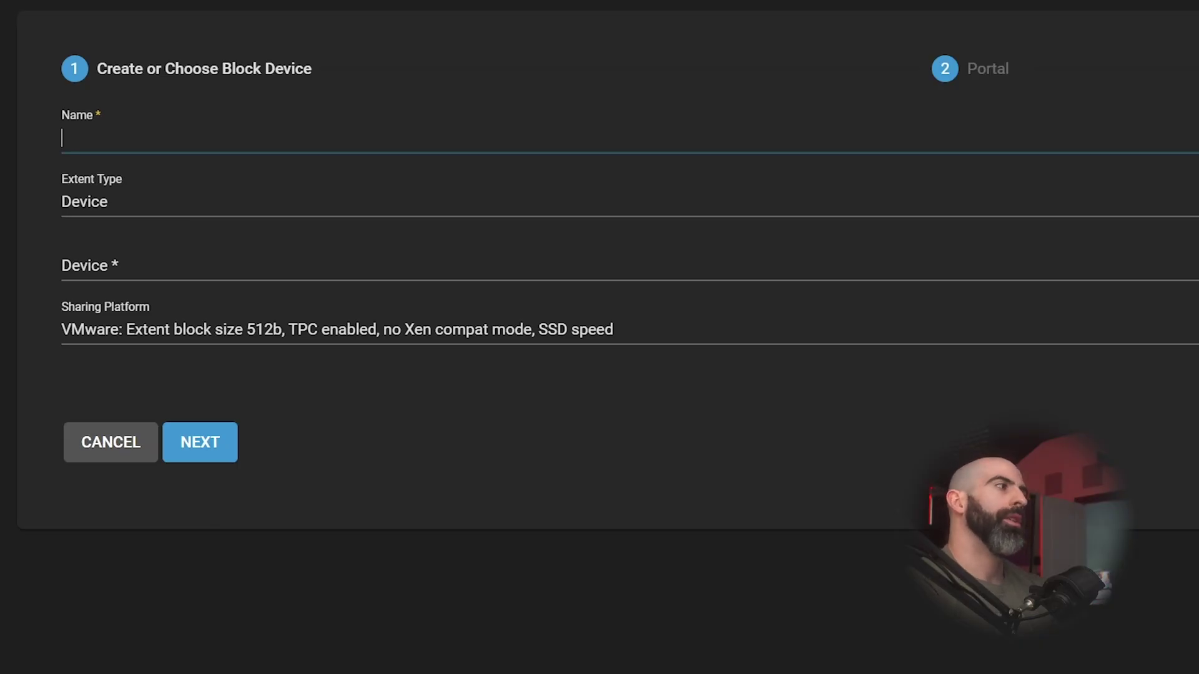
Name the block device iSCSI-on-TrueNAS, share the BigBoi/iSCSI-MainPC zvol, Modern OS platform.
text(iSCSI)
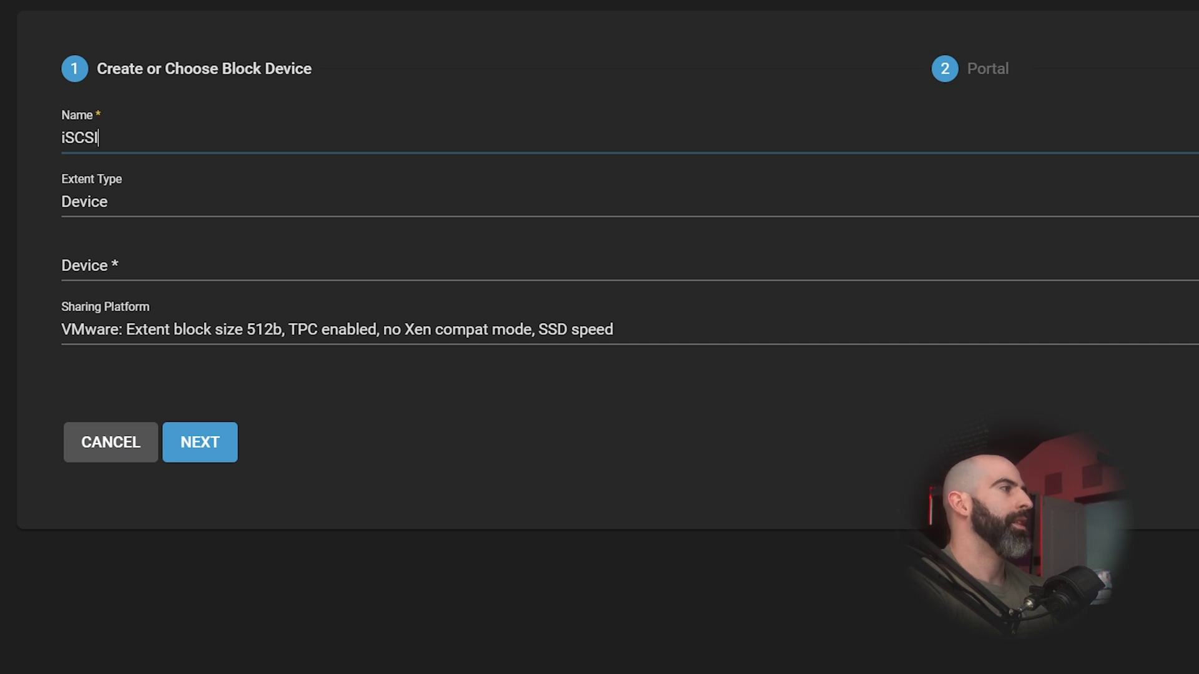
text(-on-TrueNAS)
click(184, 212)
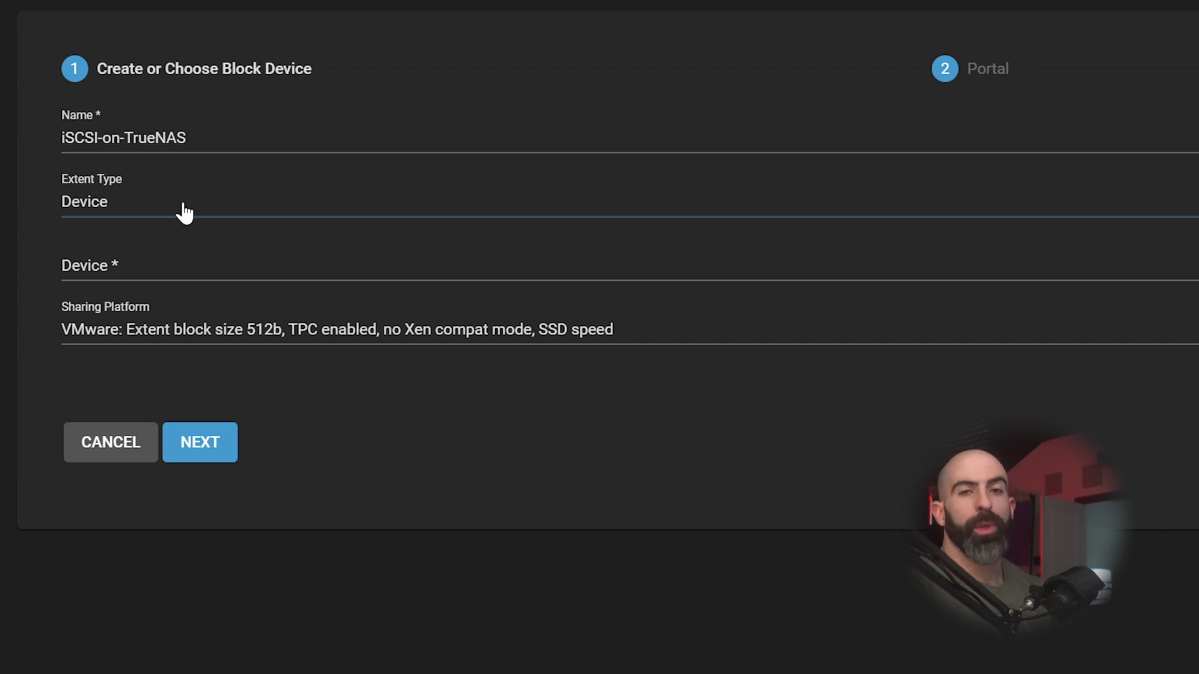
click(143, 265)
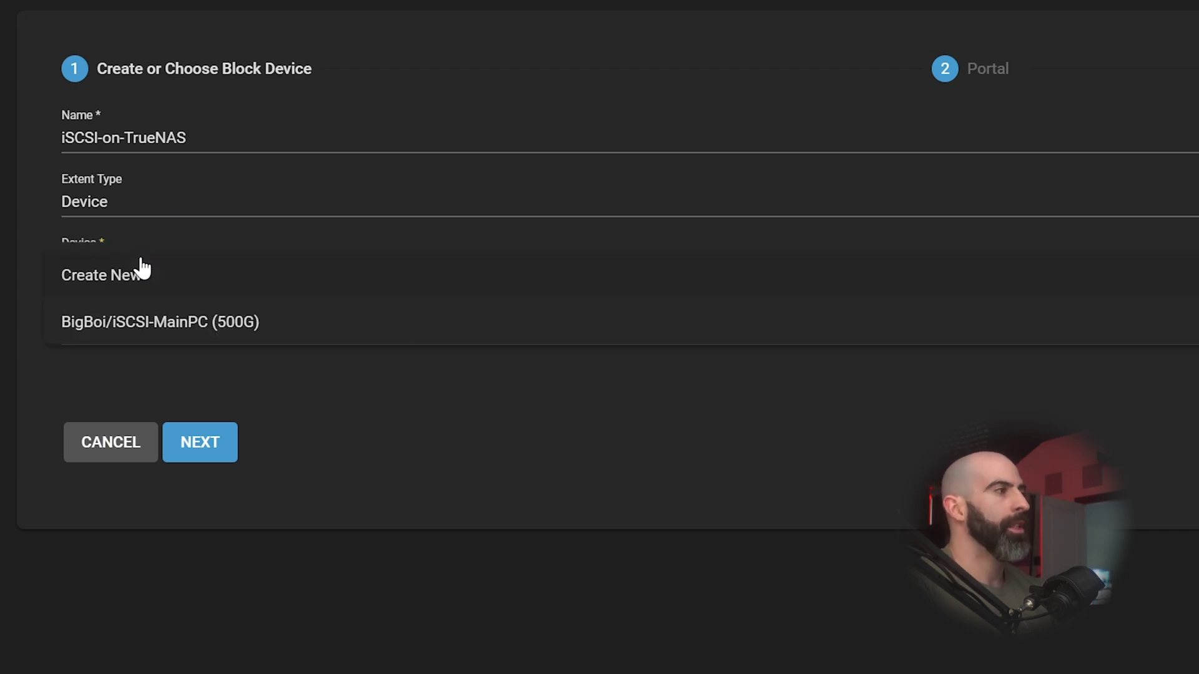
click(208, 341)
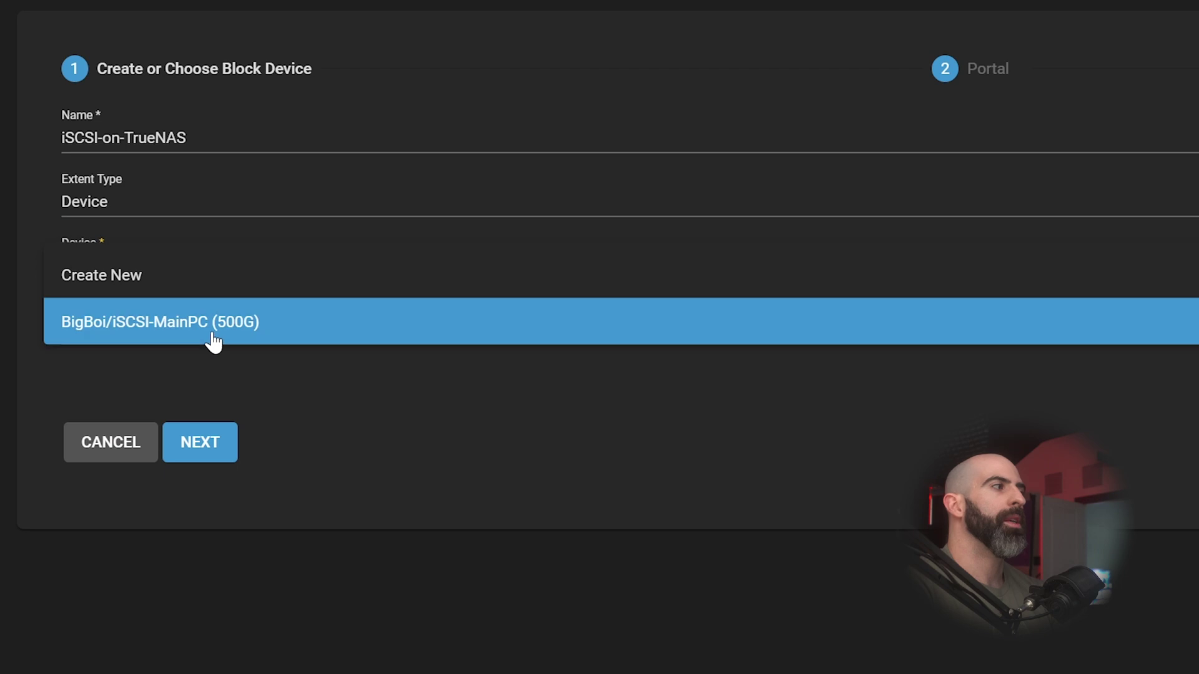
click(427, 329)
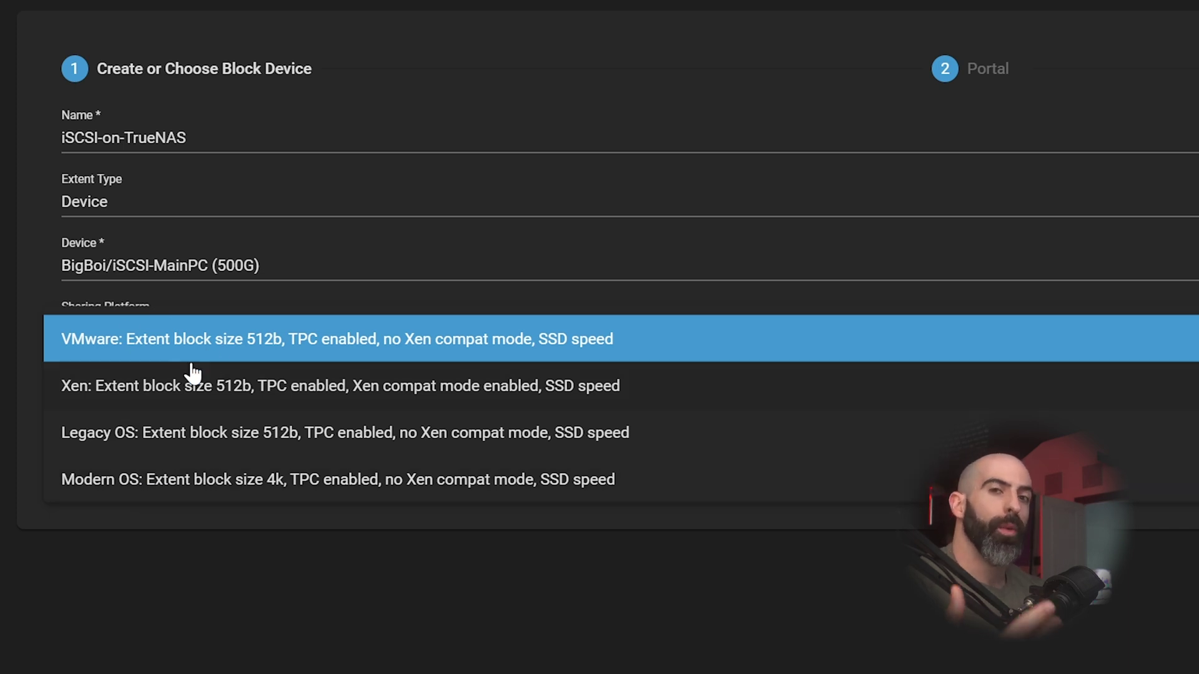
click(173, 481)
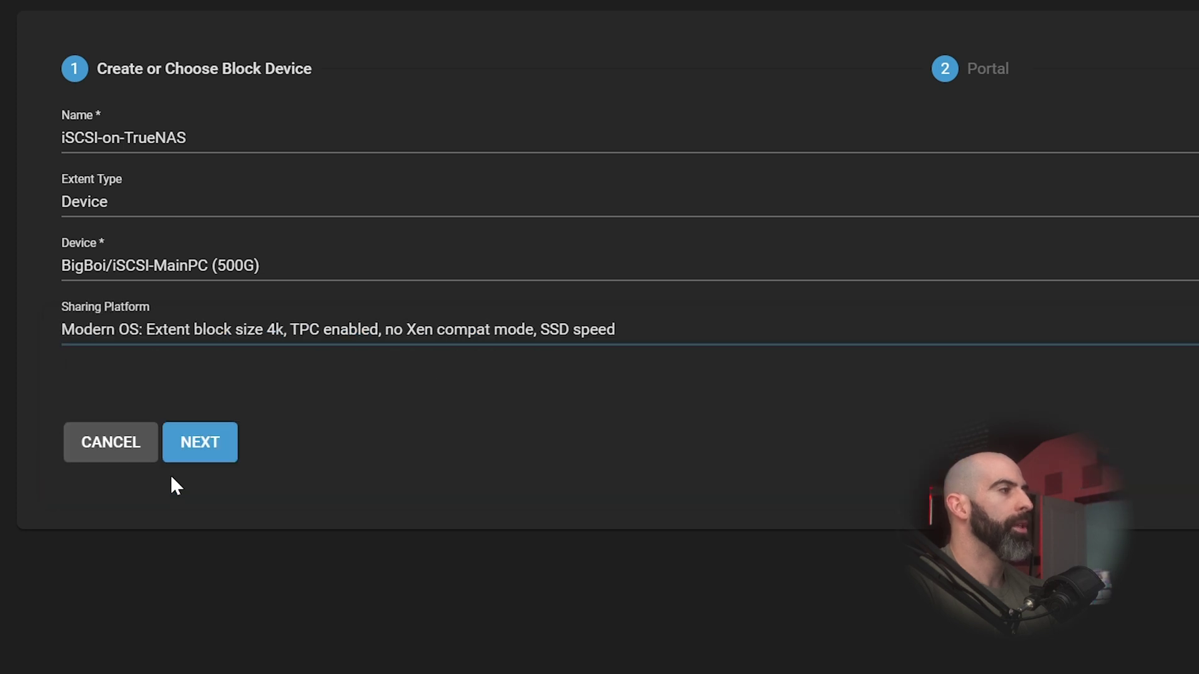
key(Return)
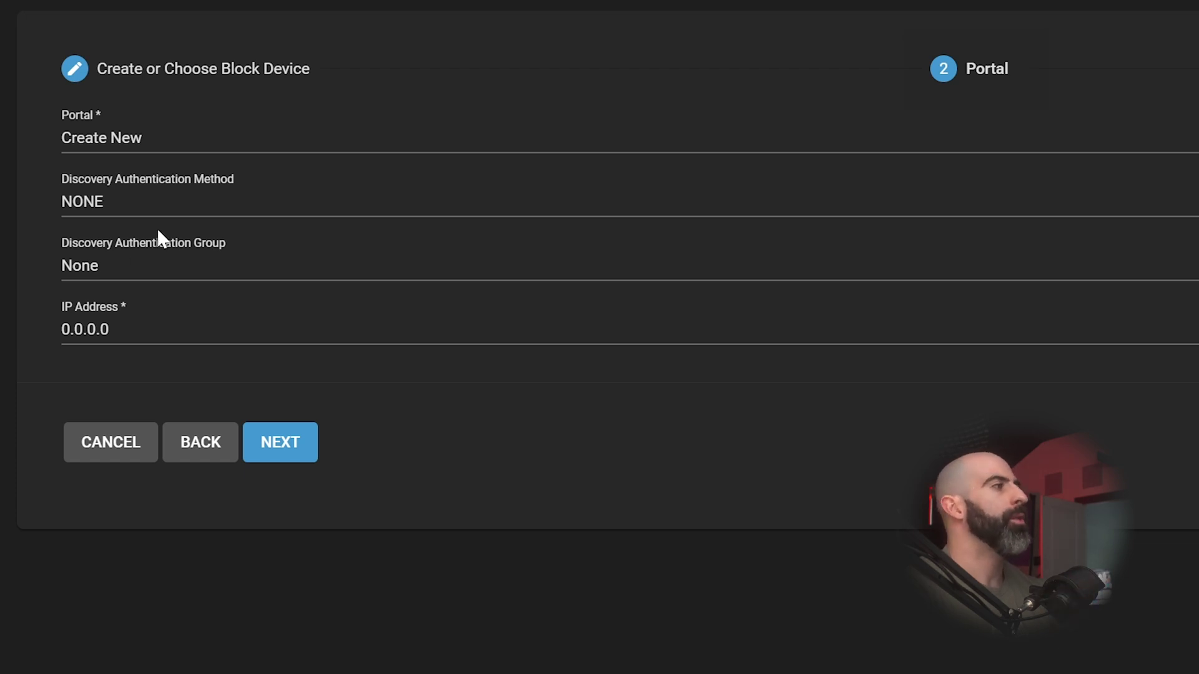
Set portal discovery authentication to CHAP with a new auth group ID 69.
click(201, 192)
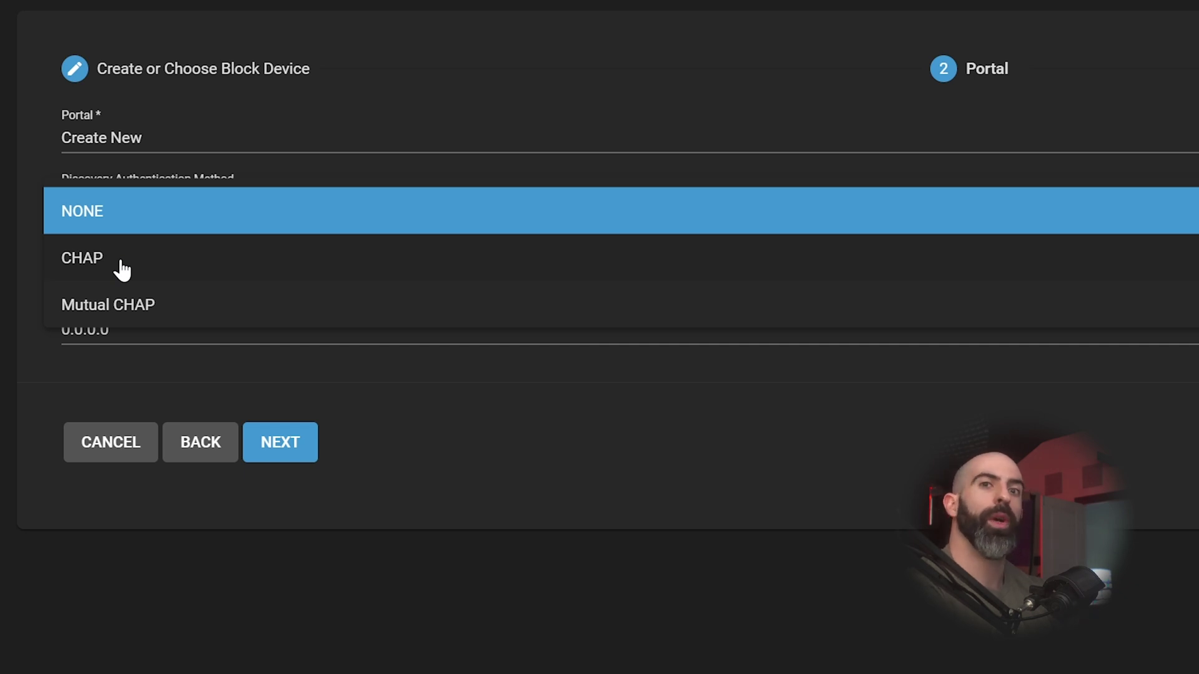
click(122, 270)
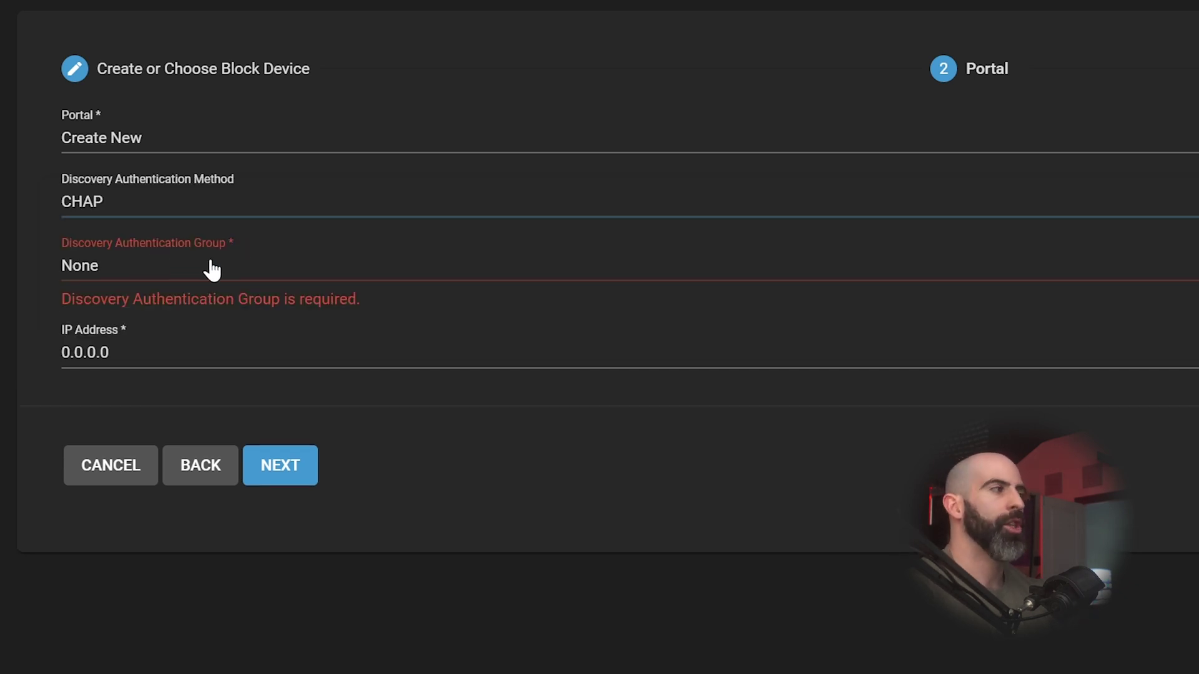
click(166, 276)
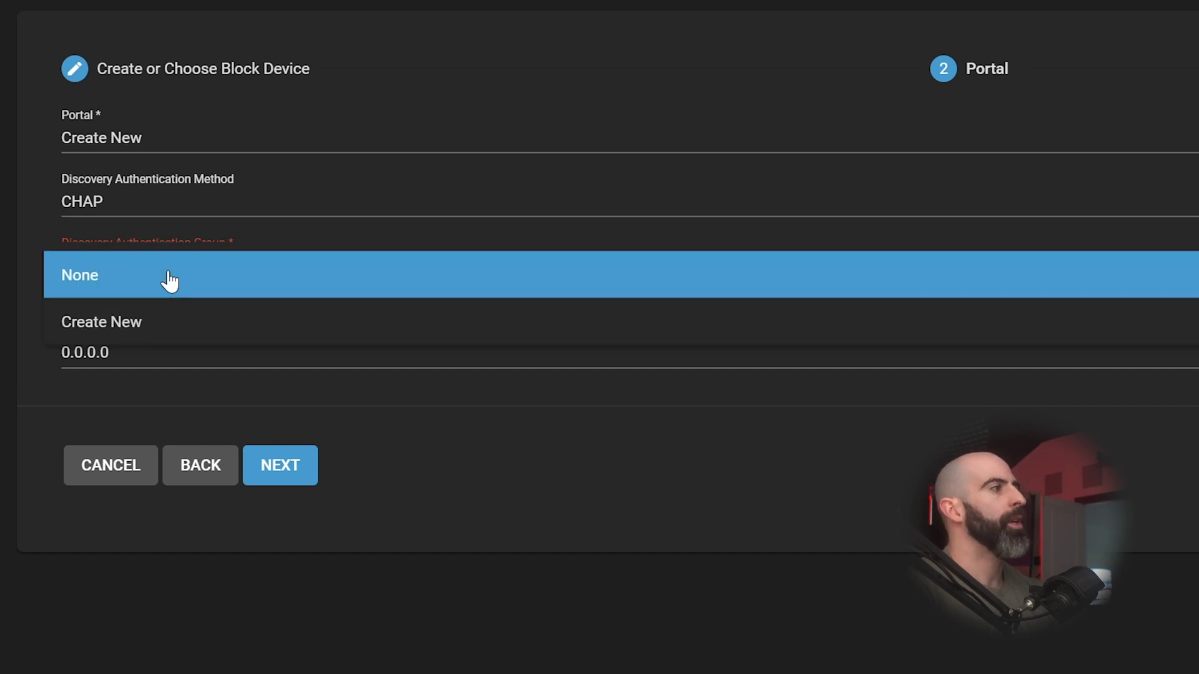
click(140, 322)
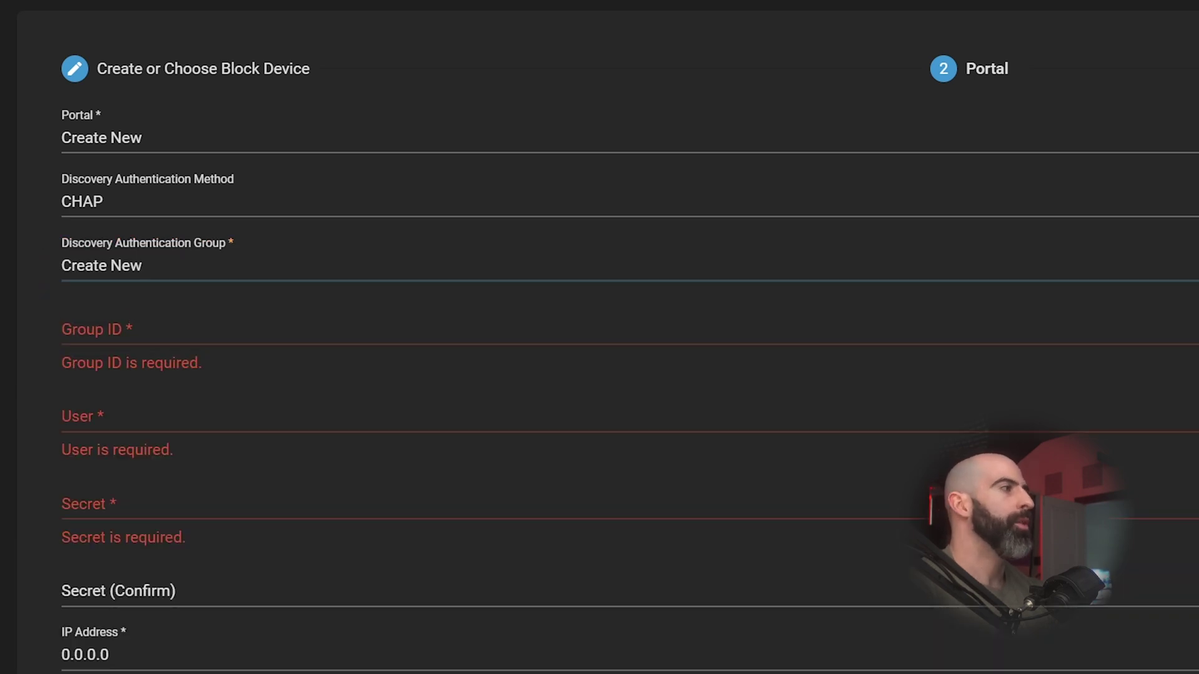
text(69)
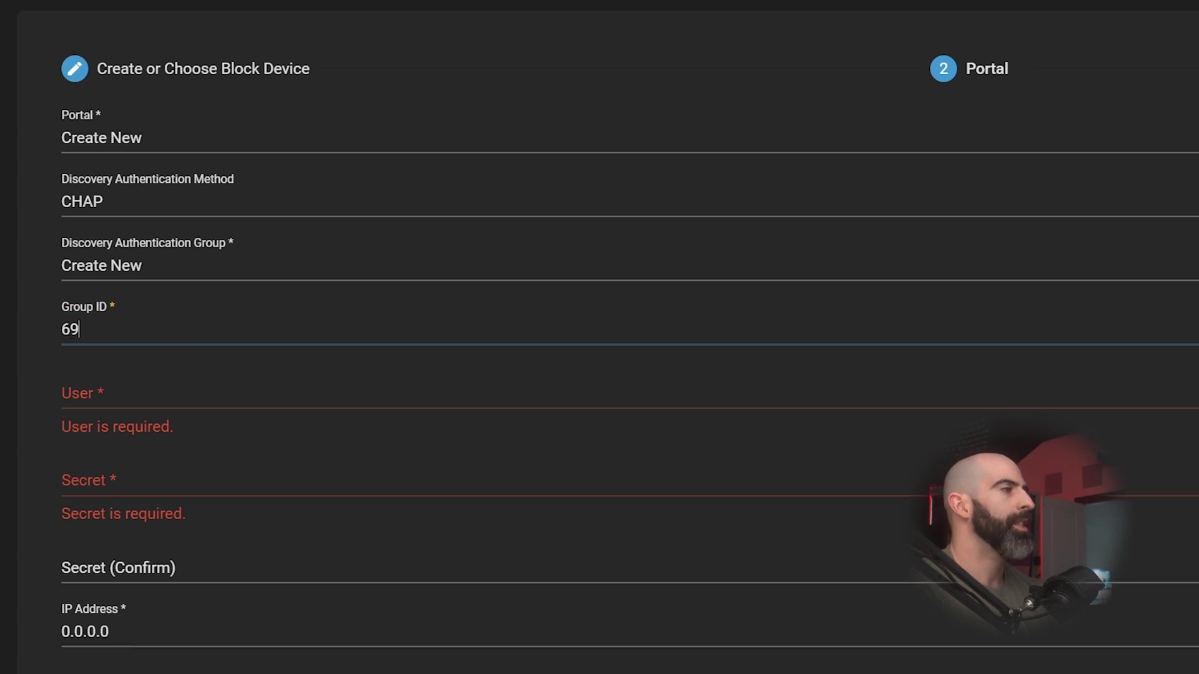
Enter the CHAP user name, paste the secret and type its confirmation.
click(62, 393)
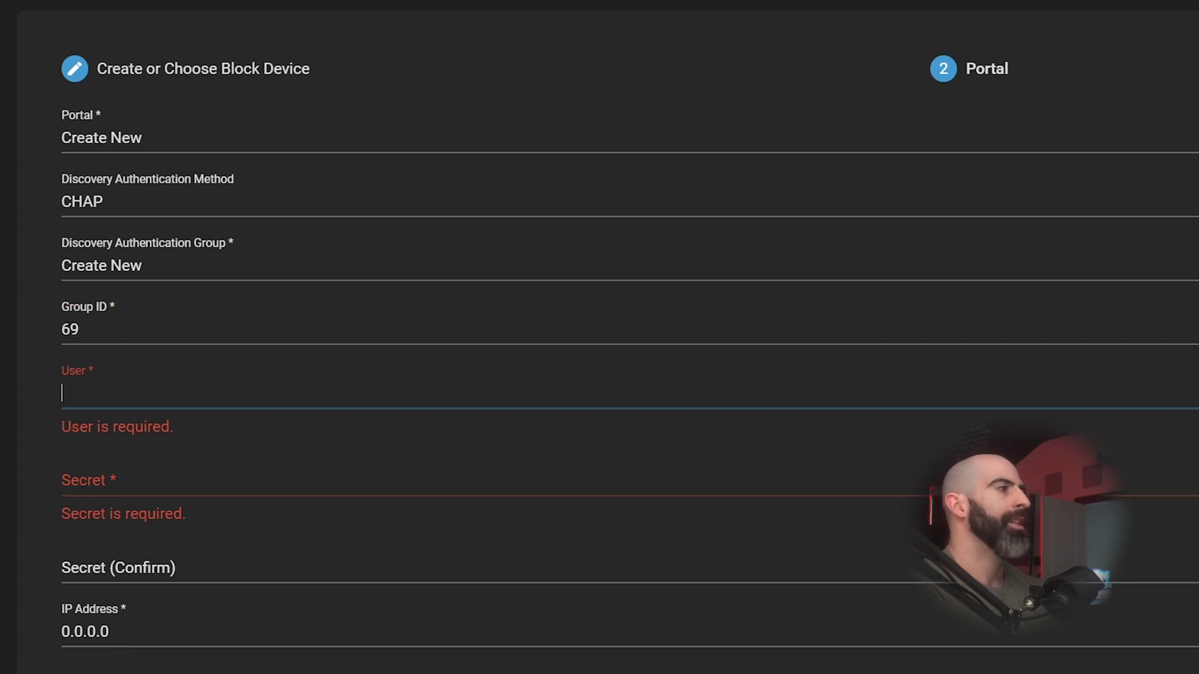
text(truenasUse)
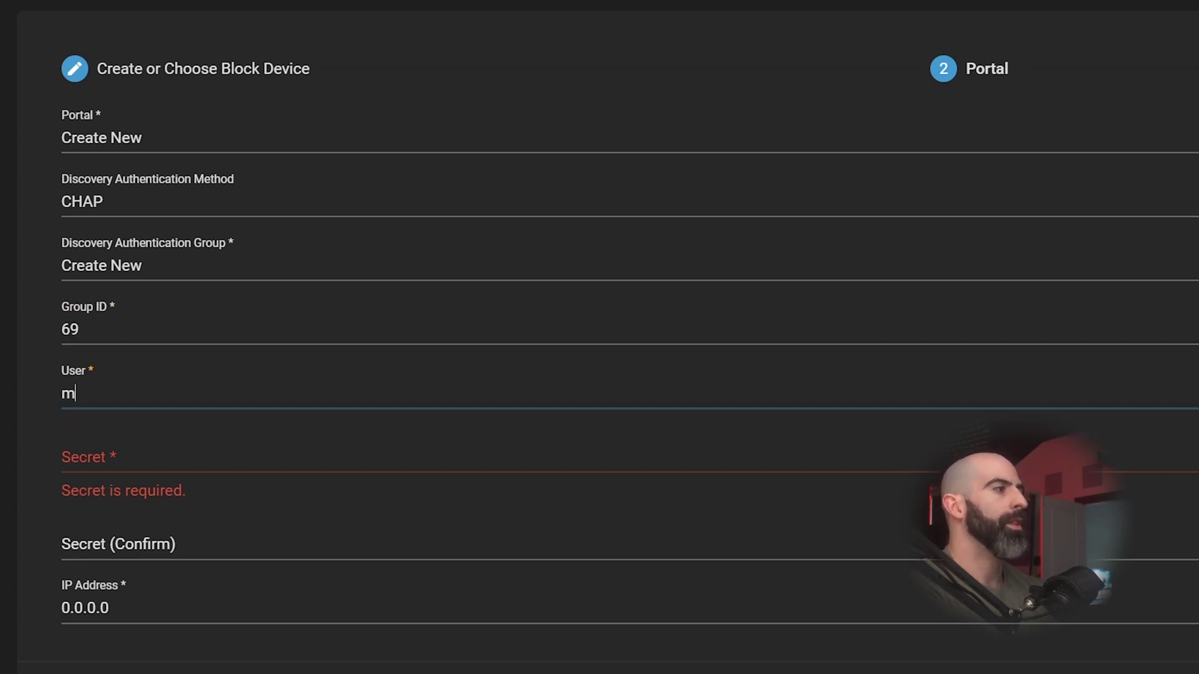
text(r)
key(Tab)
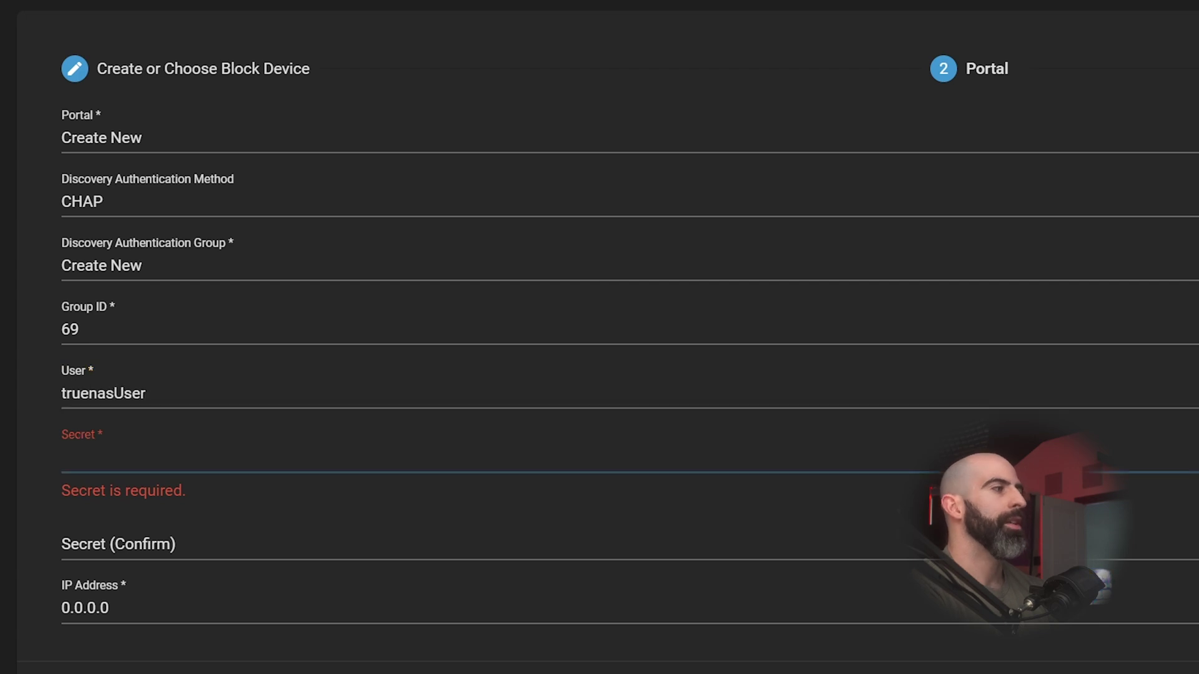
key(ctrl+v)
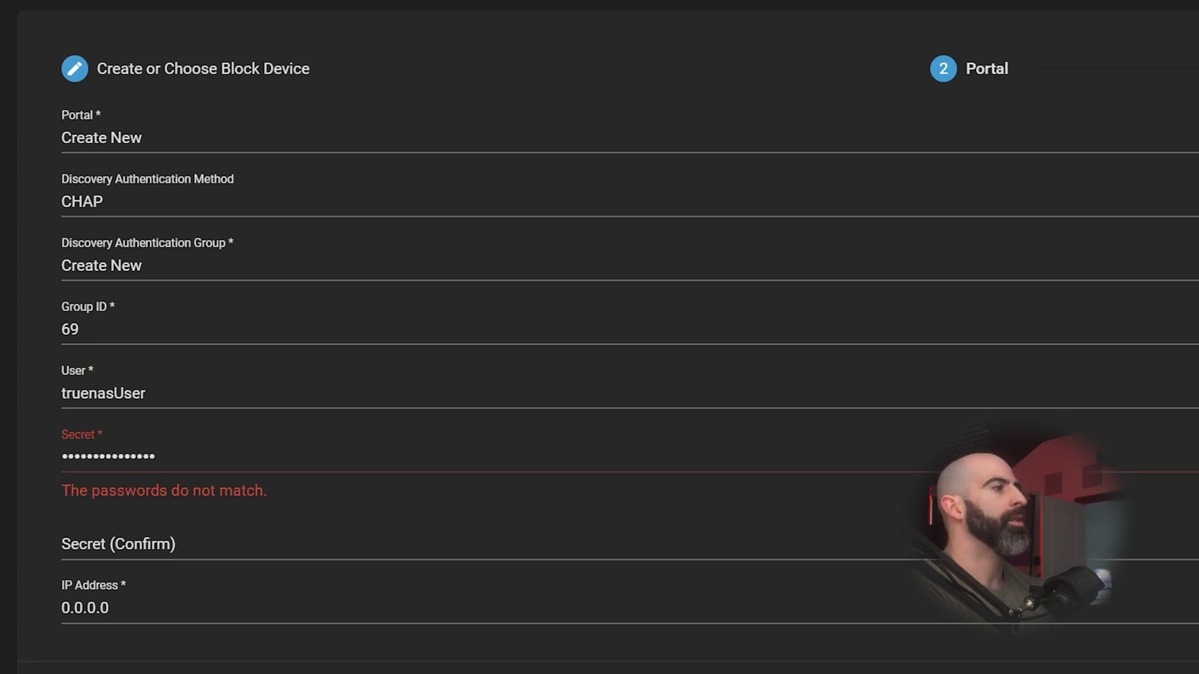
key(Tab)
text(•••••••)
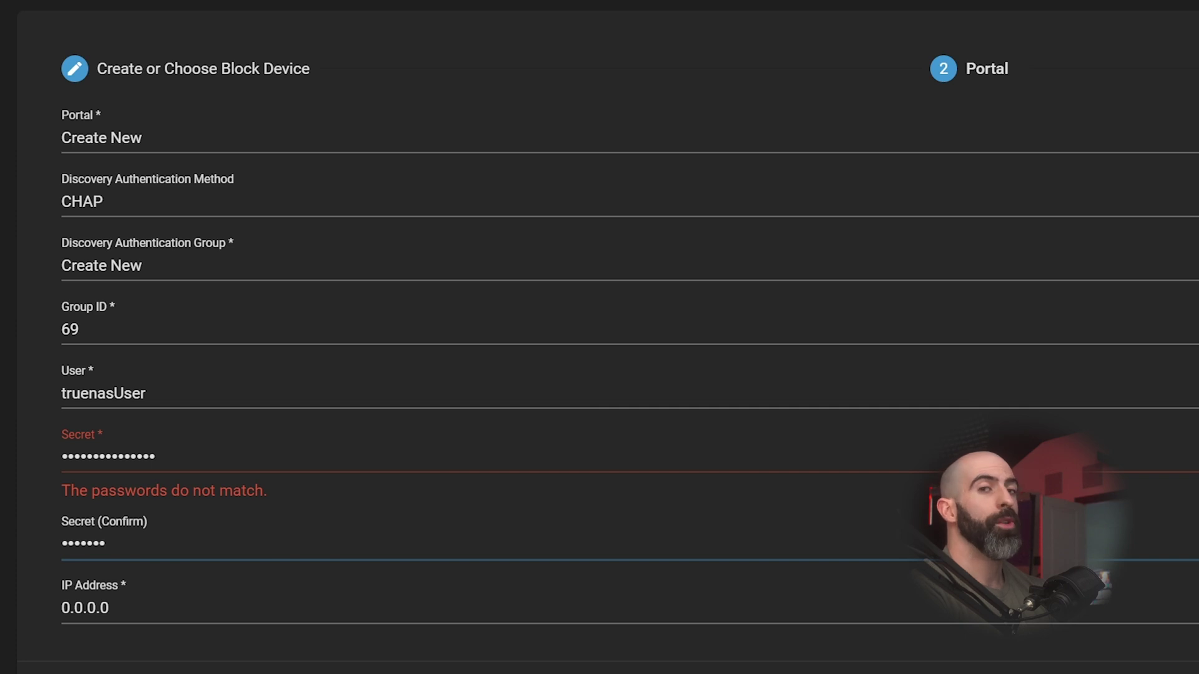
text(••••••••)
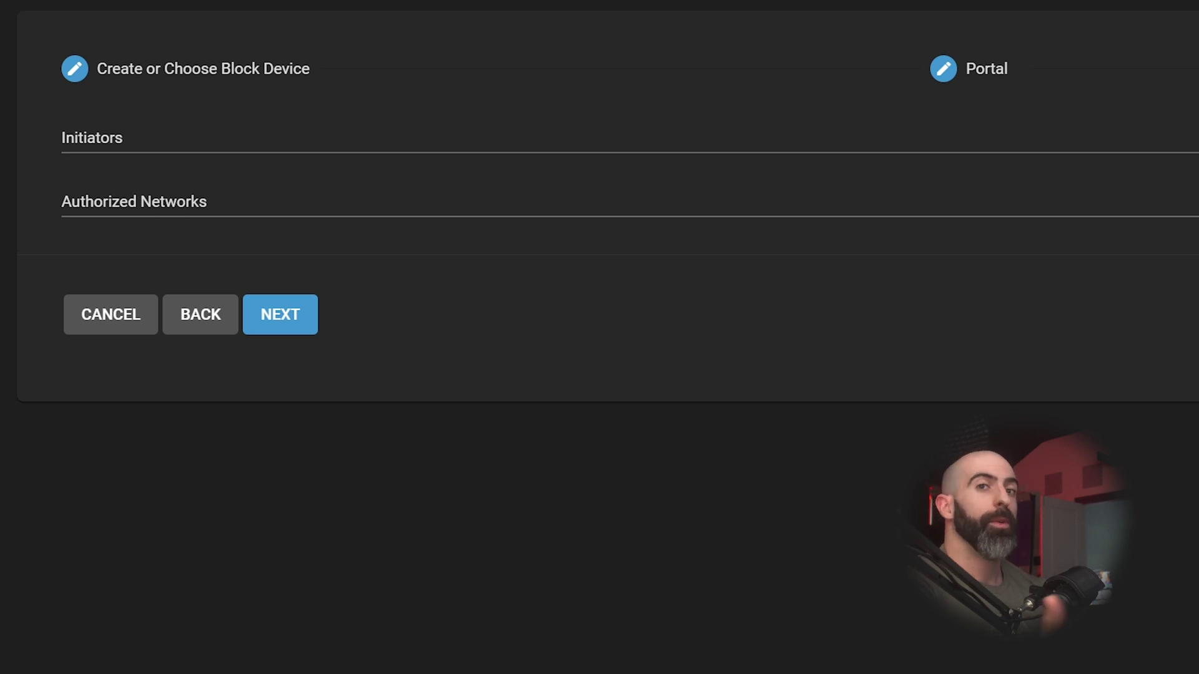
click(187, 138)
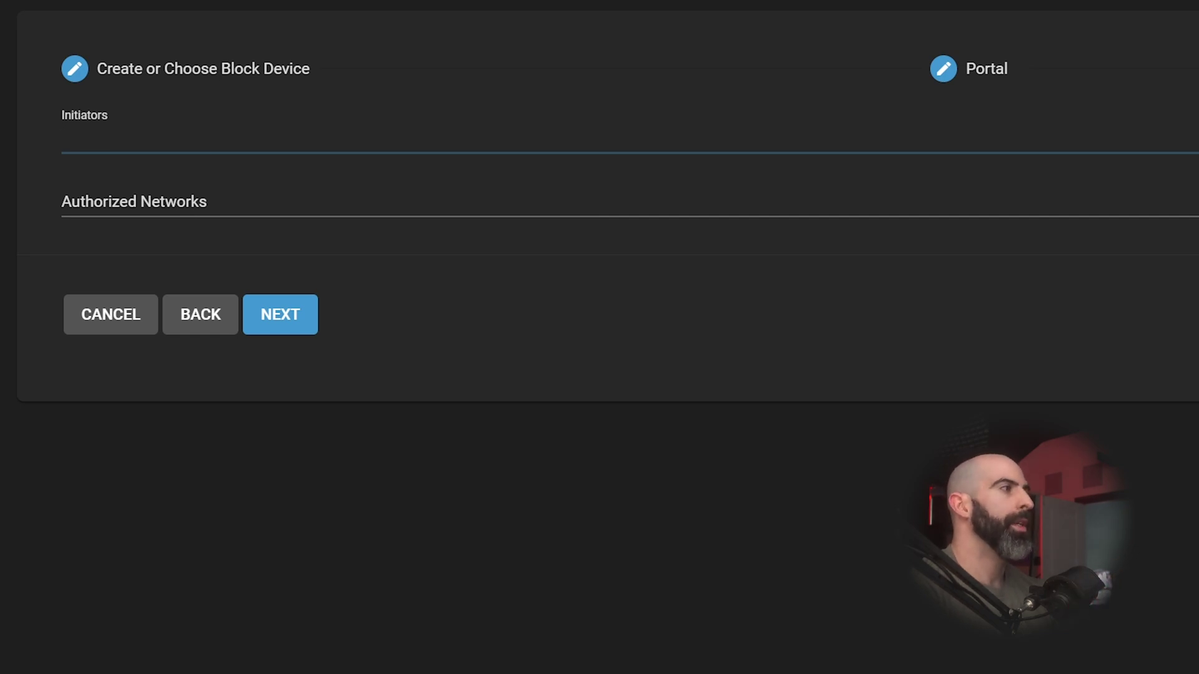
click(187, 203)
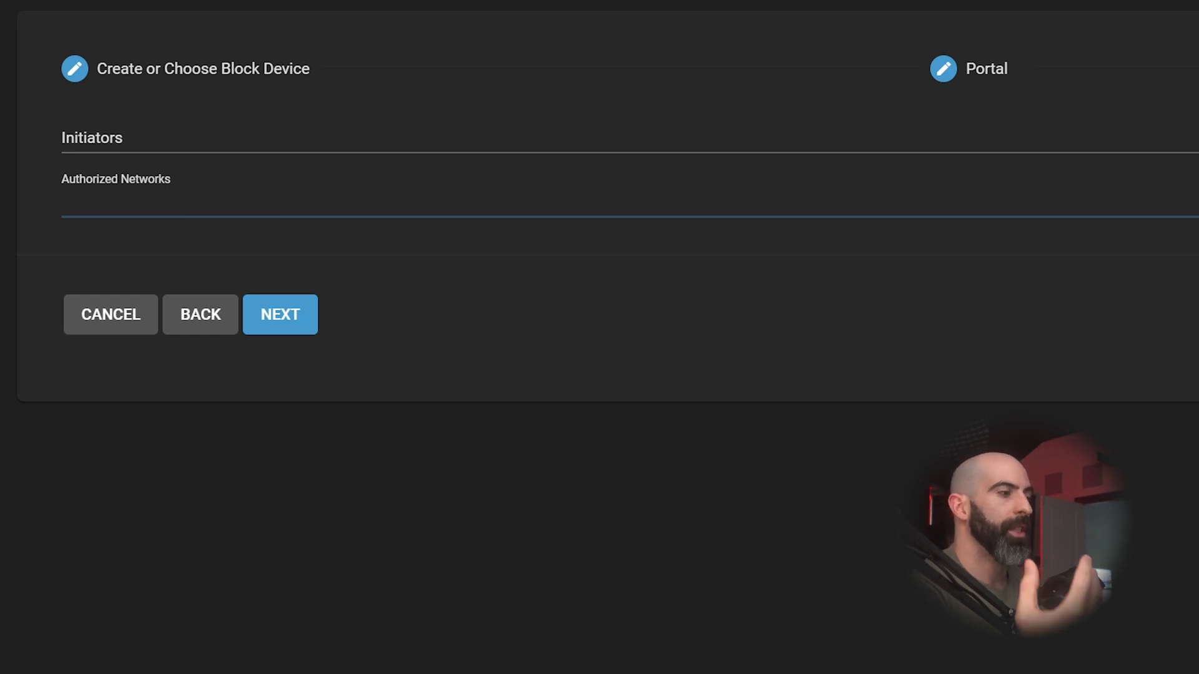
text(1)
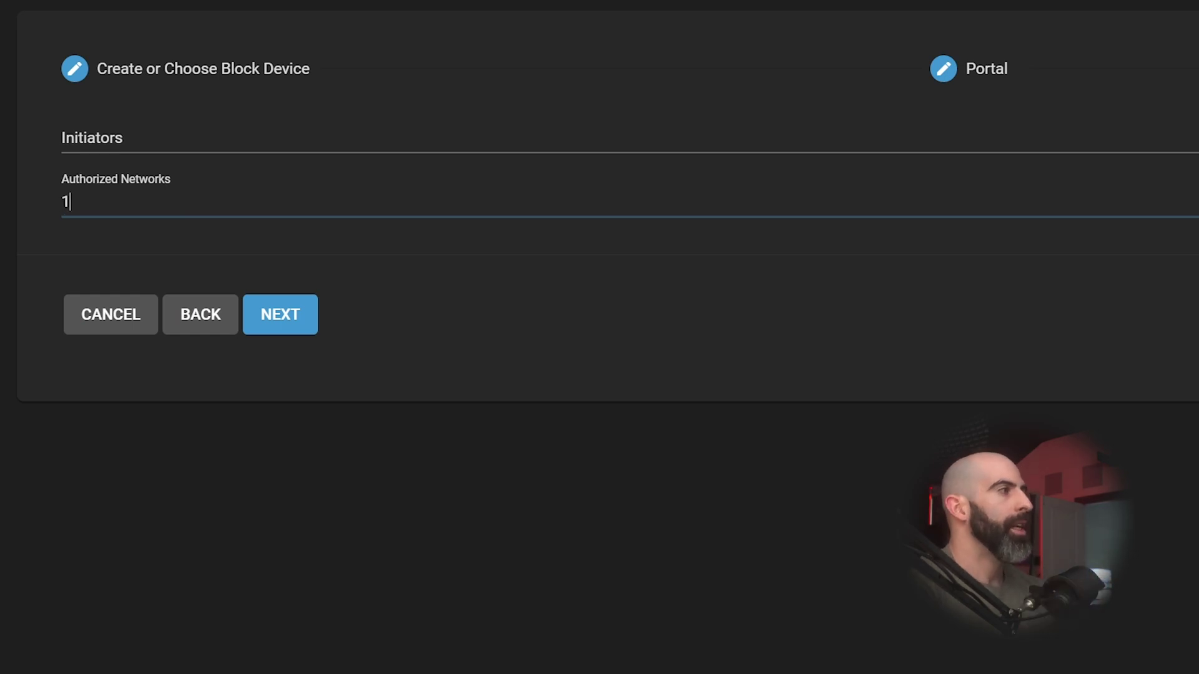
text(0.)
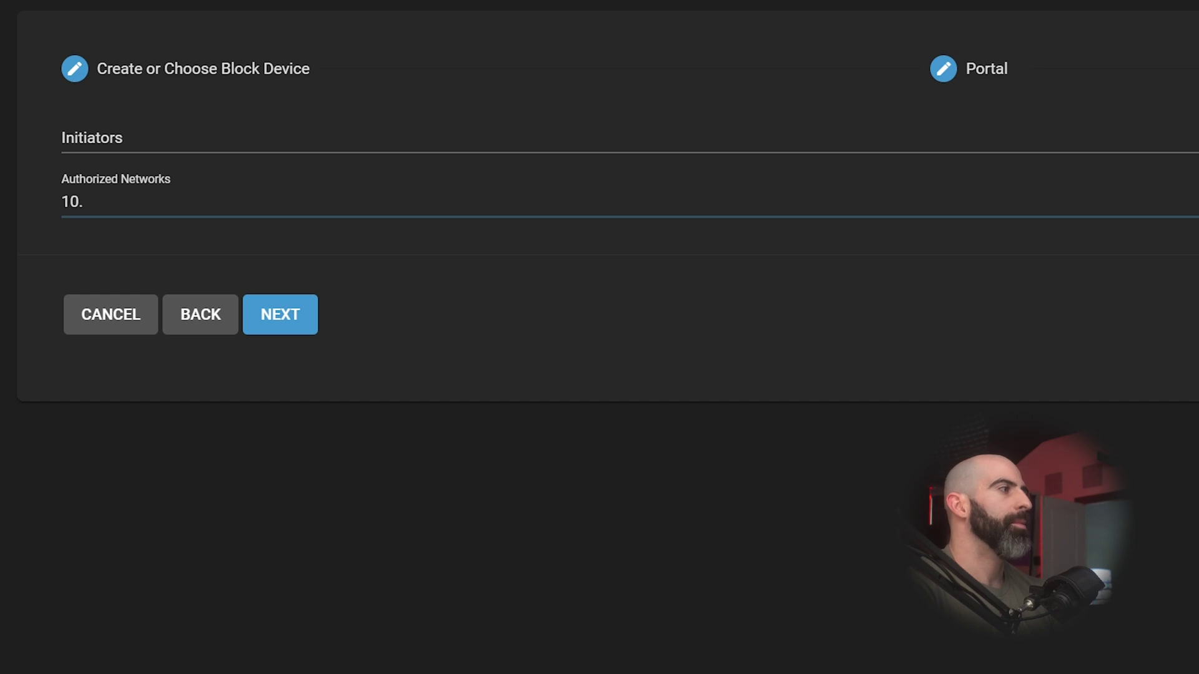
text(0.0.)
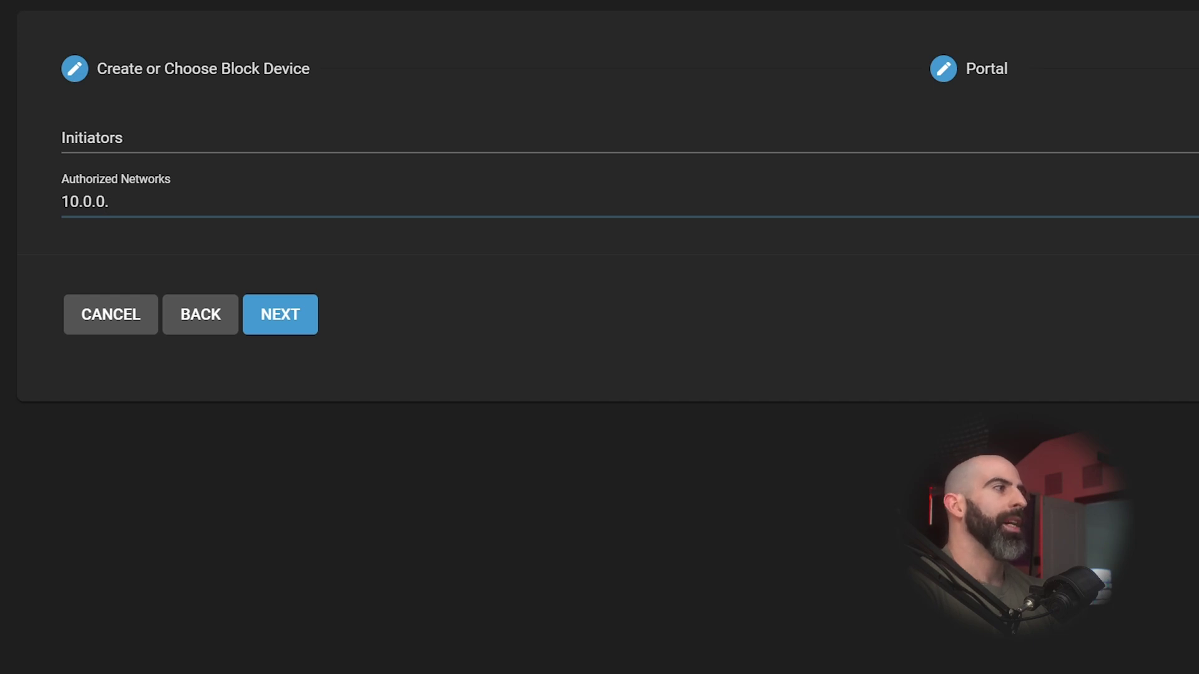
text(1)
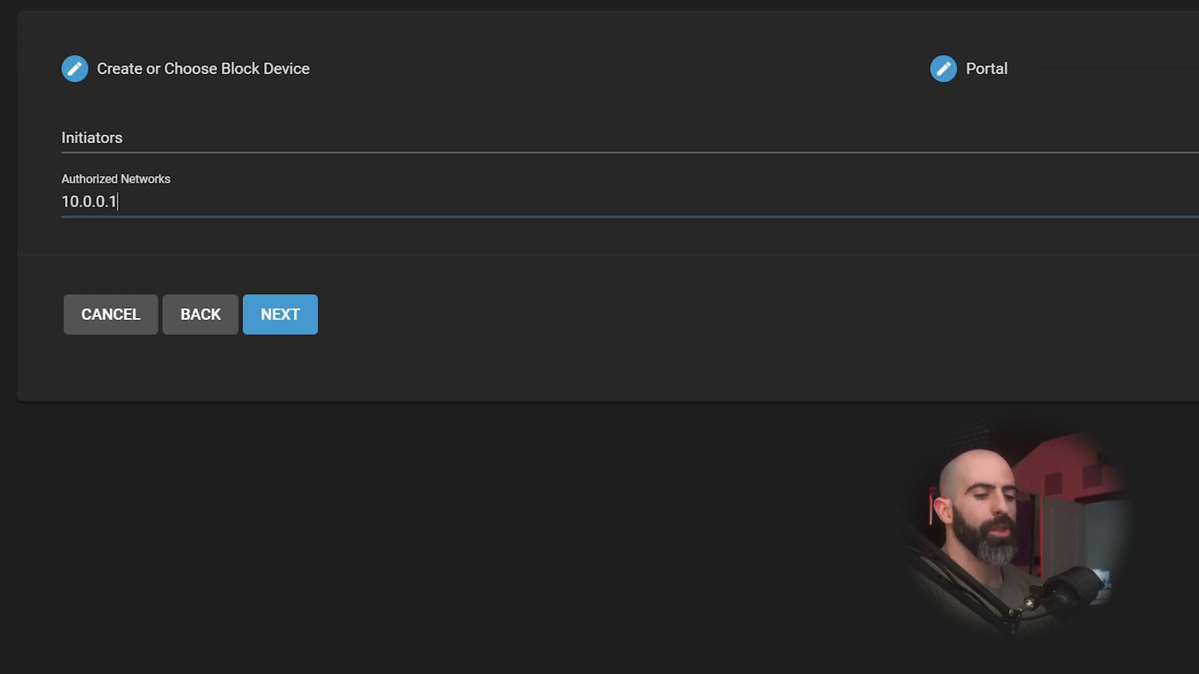
text(/24)
key(Return)
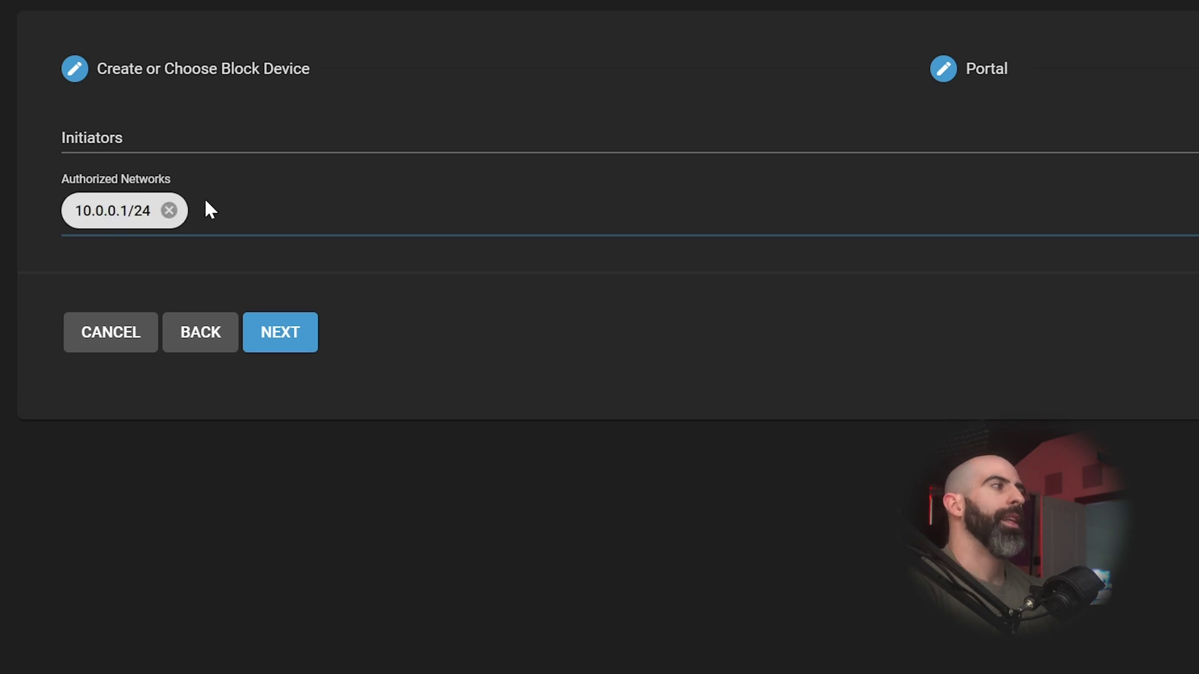
click(169, 211)
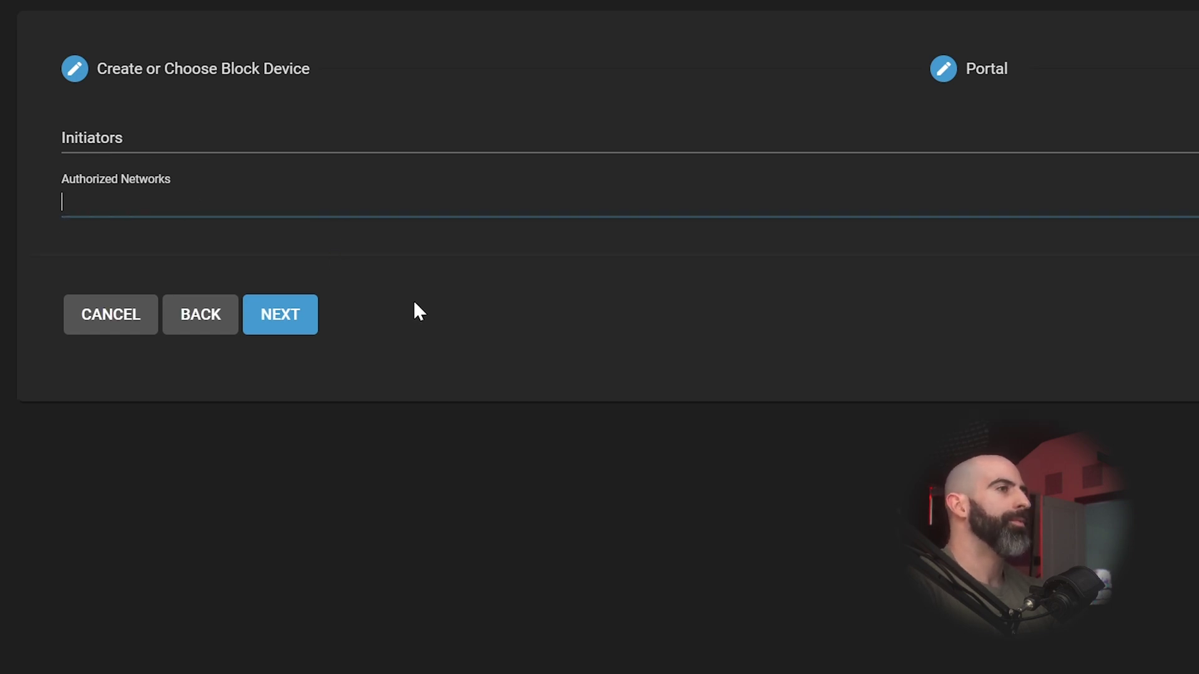
click(281, 314)
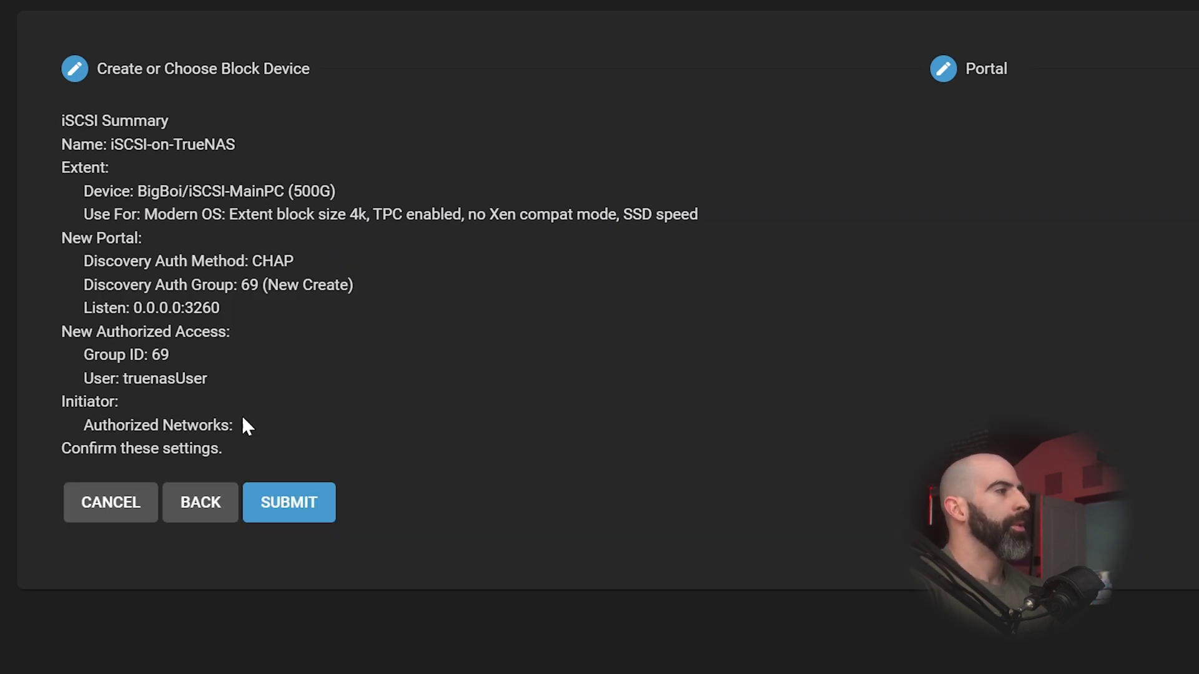
Submit the iSCSI share as iscsi.truenas and view its portal on 0.0.0.0:3260.
click(312, 517)
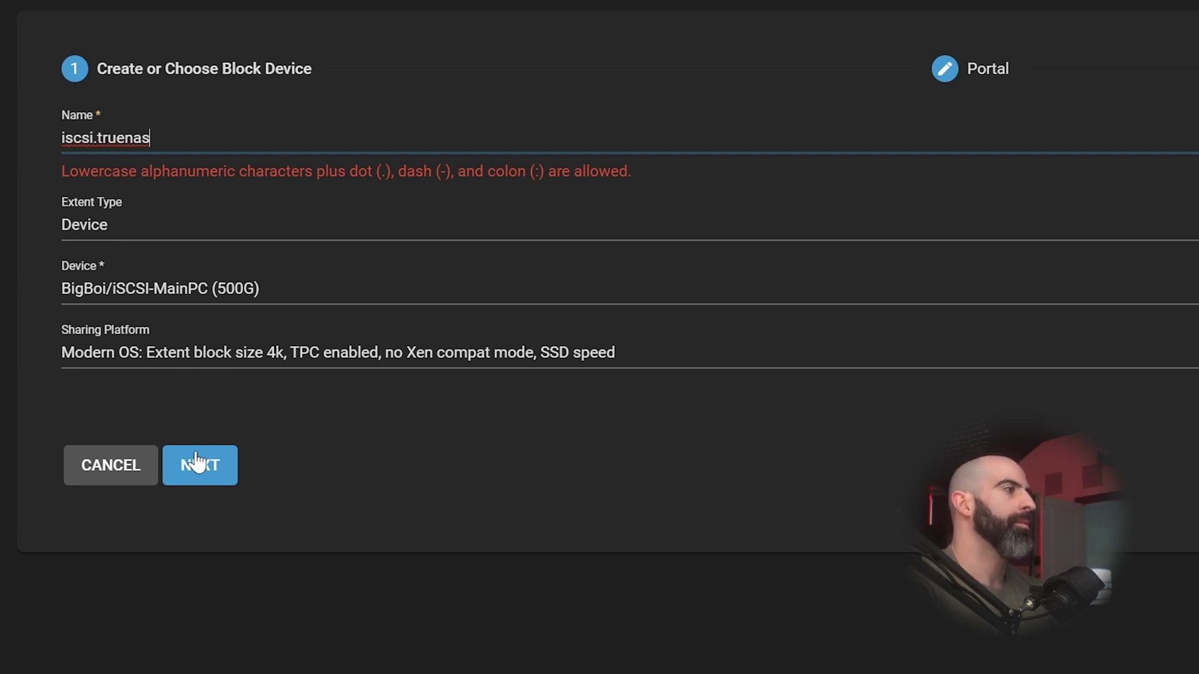
click(190, 463)
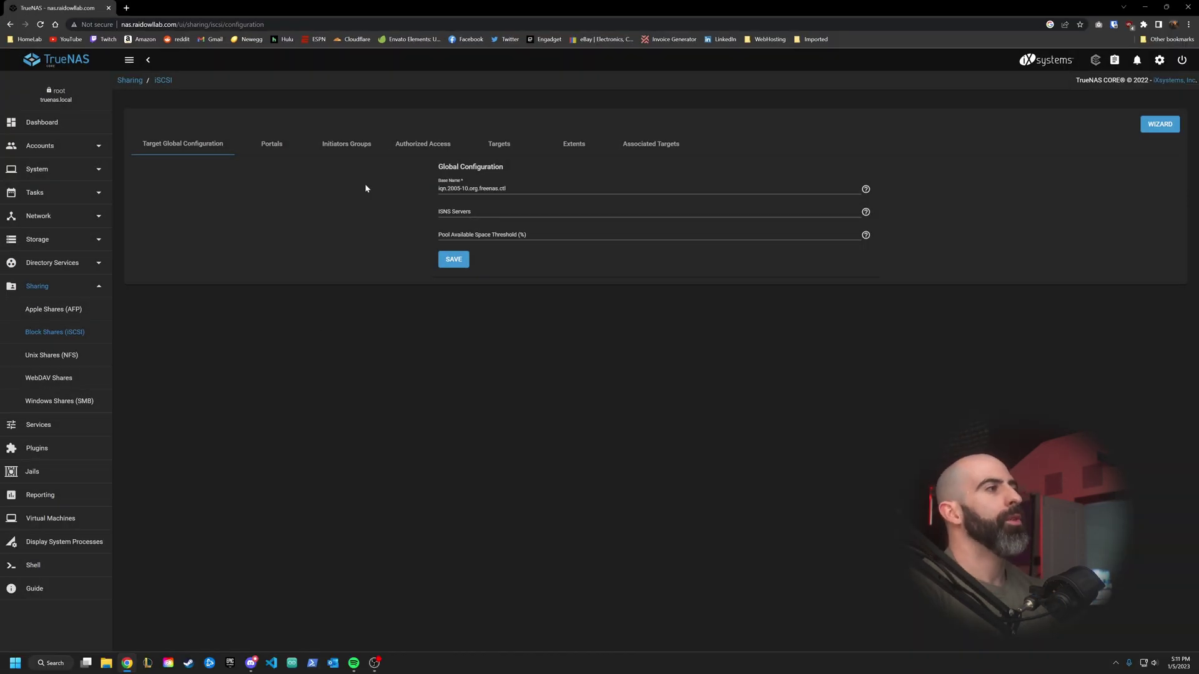
click(277, 150)
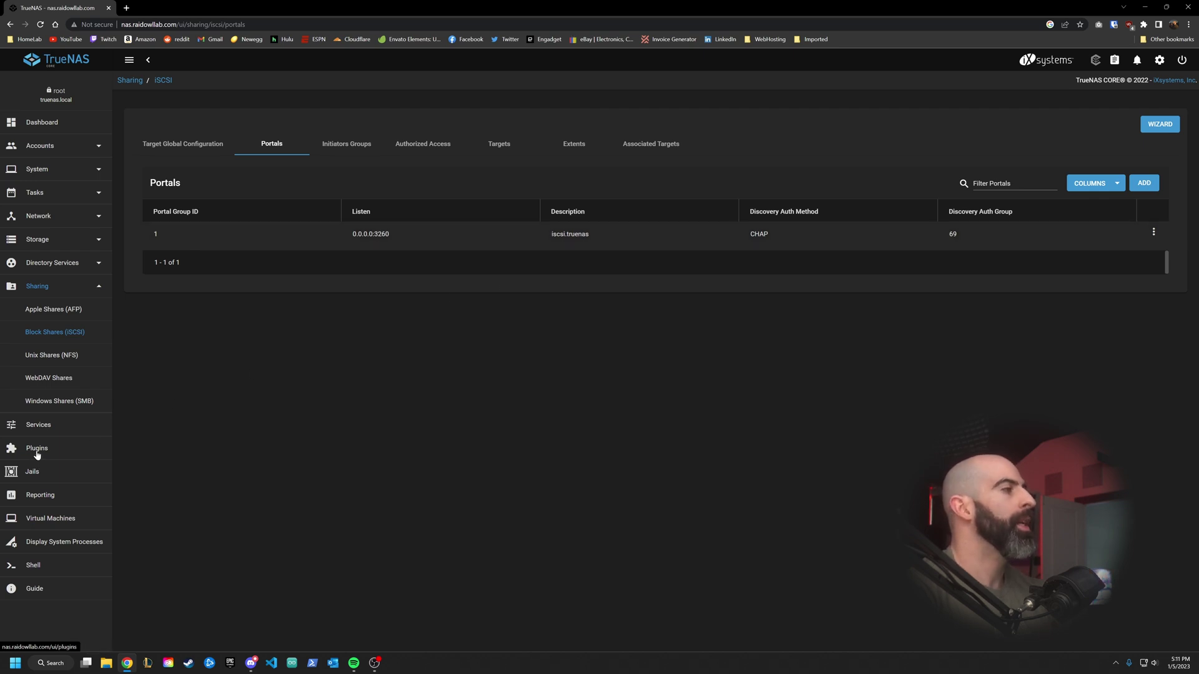
Confirm the iSCSI service is running on the Services page, then minimize the browser.
click(42, 424)
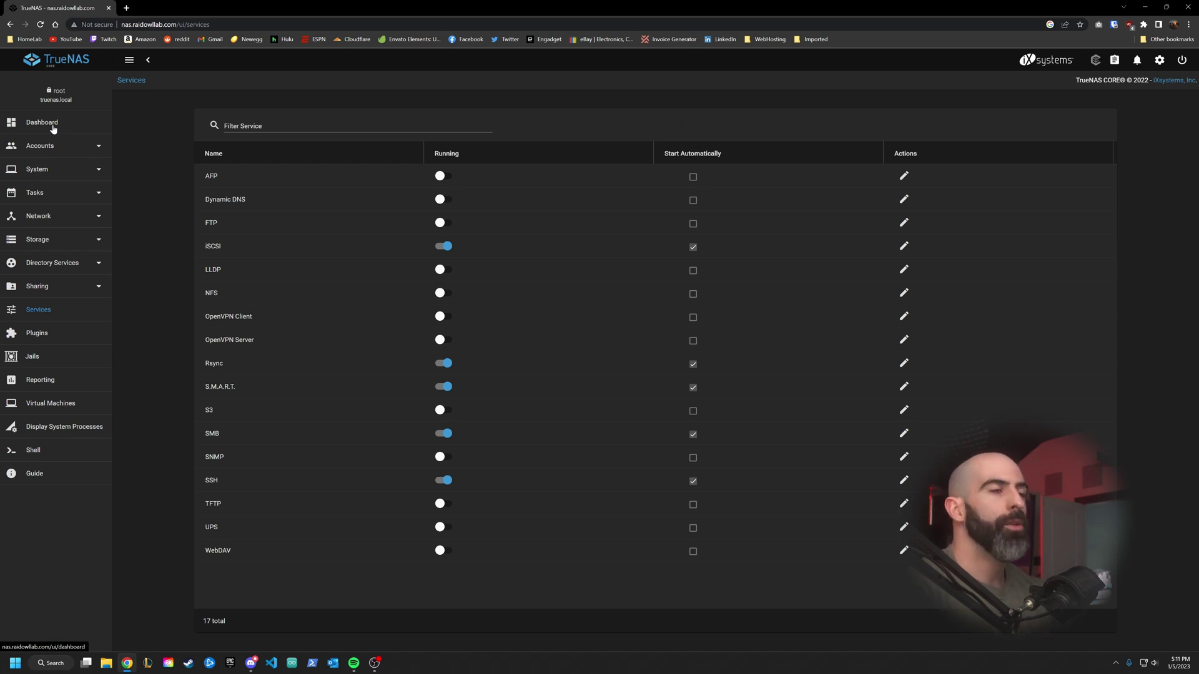
click(1149, 10)
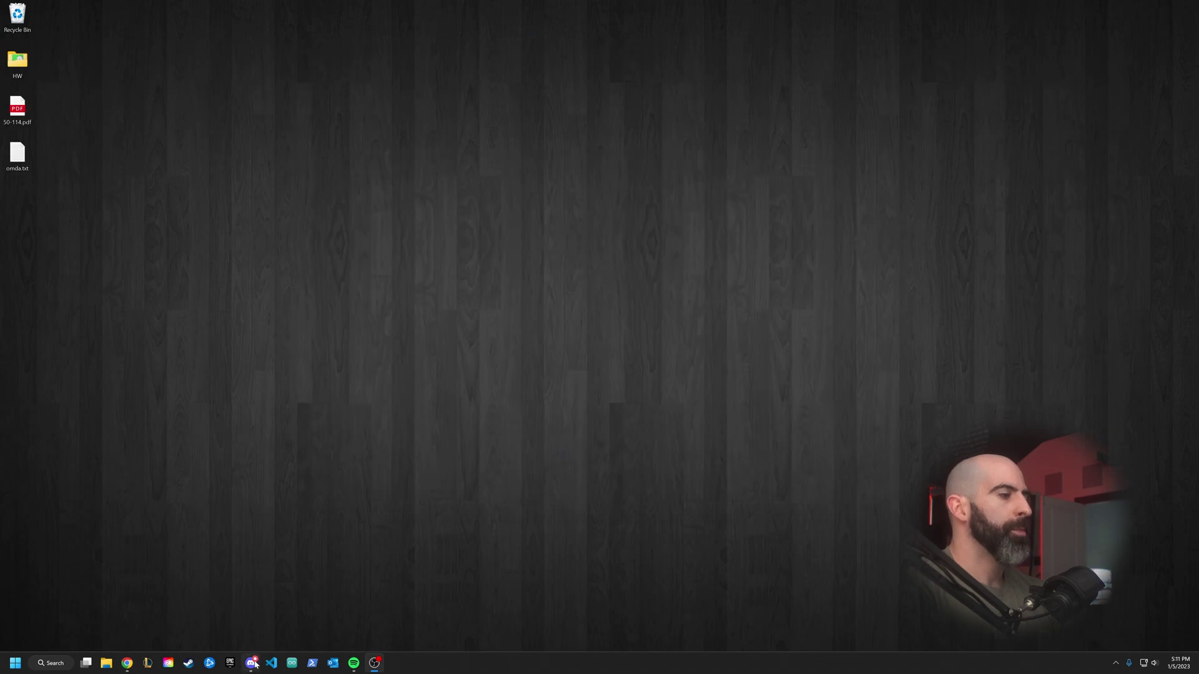
click(251, 663)
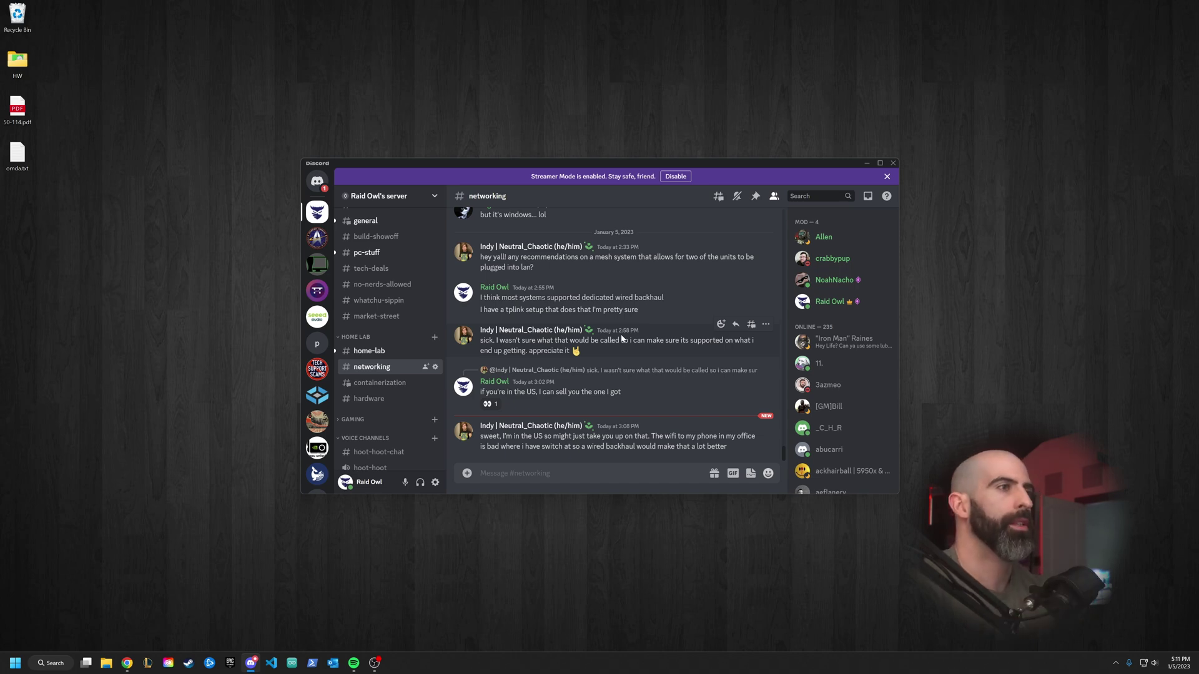
key(super+d)
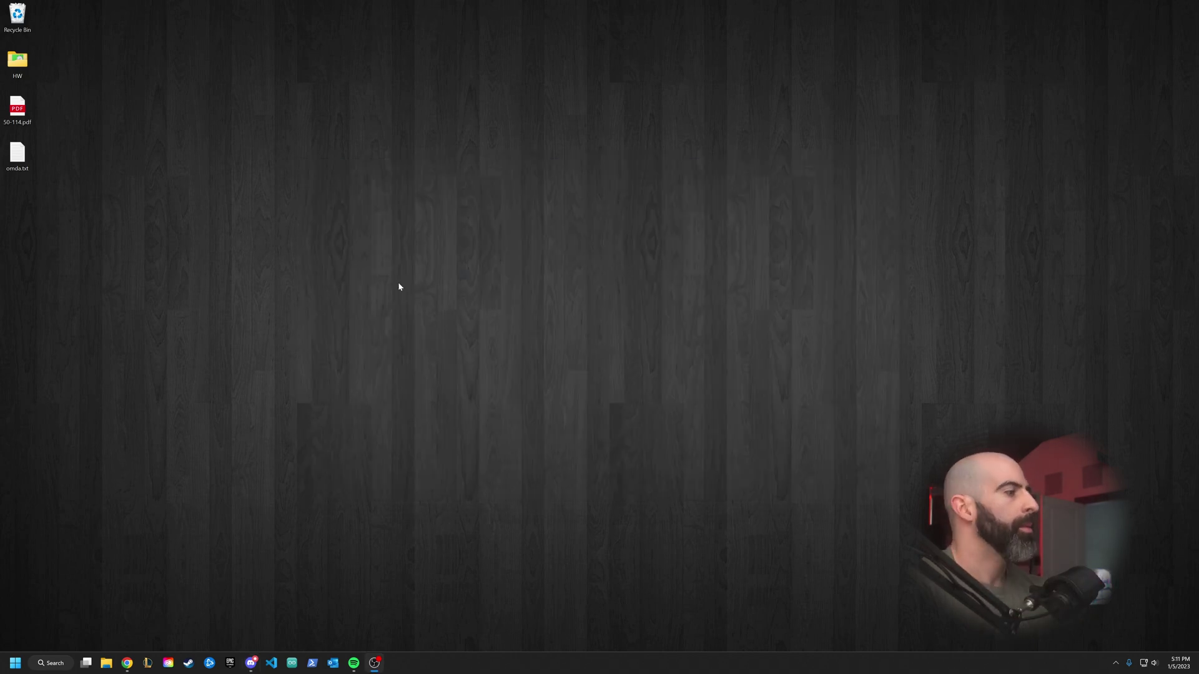
click(46, 663)
Launch iSCSI Initiator and view its Configuration page showing initiator name iscsi-on-mainpc.
text(isc)
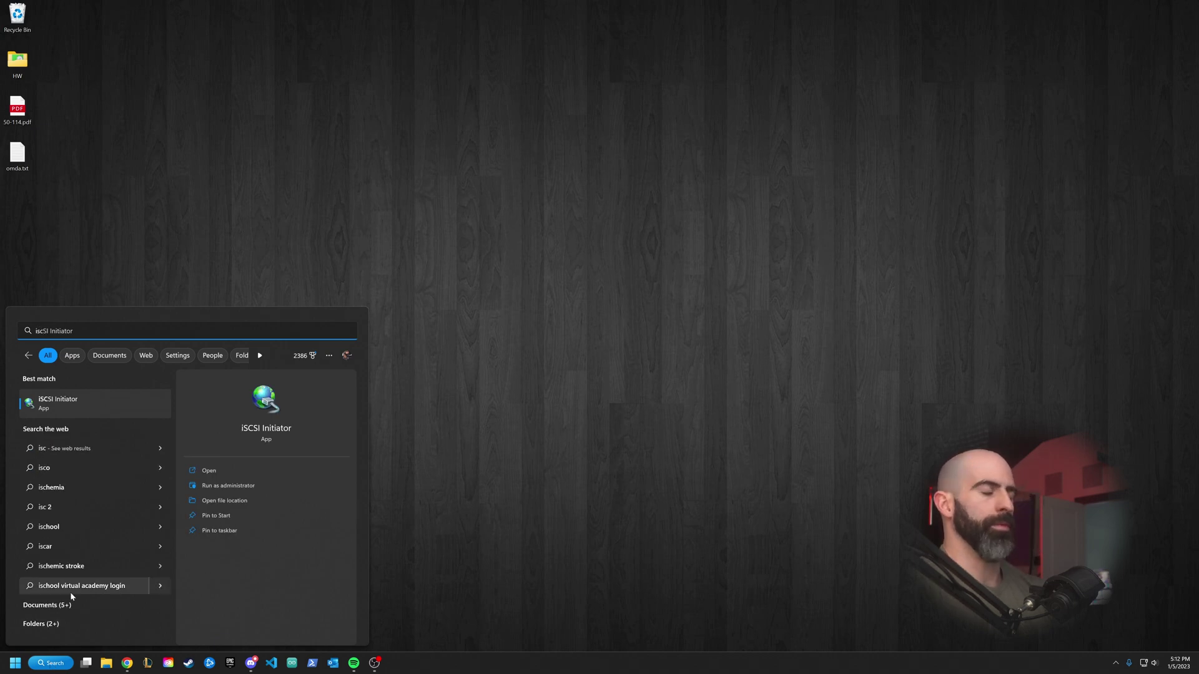
click(61, 404)
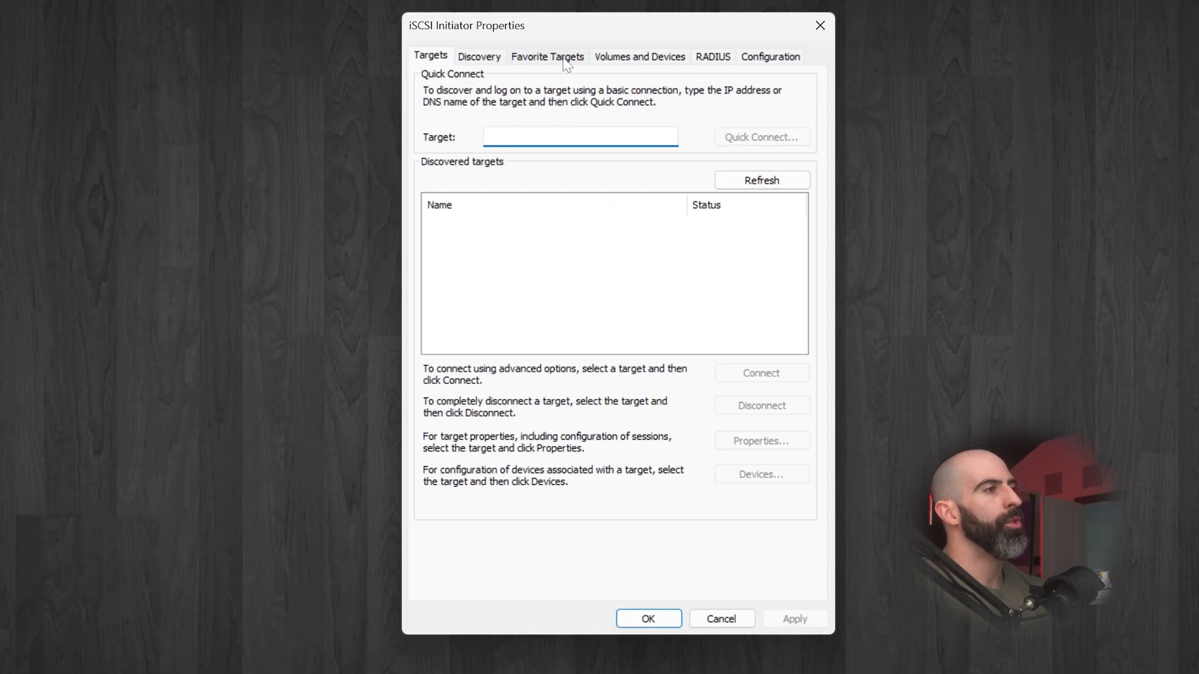
click(479, 57)
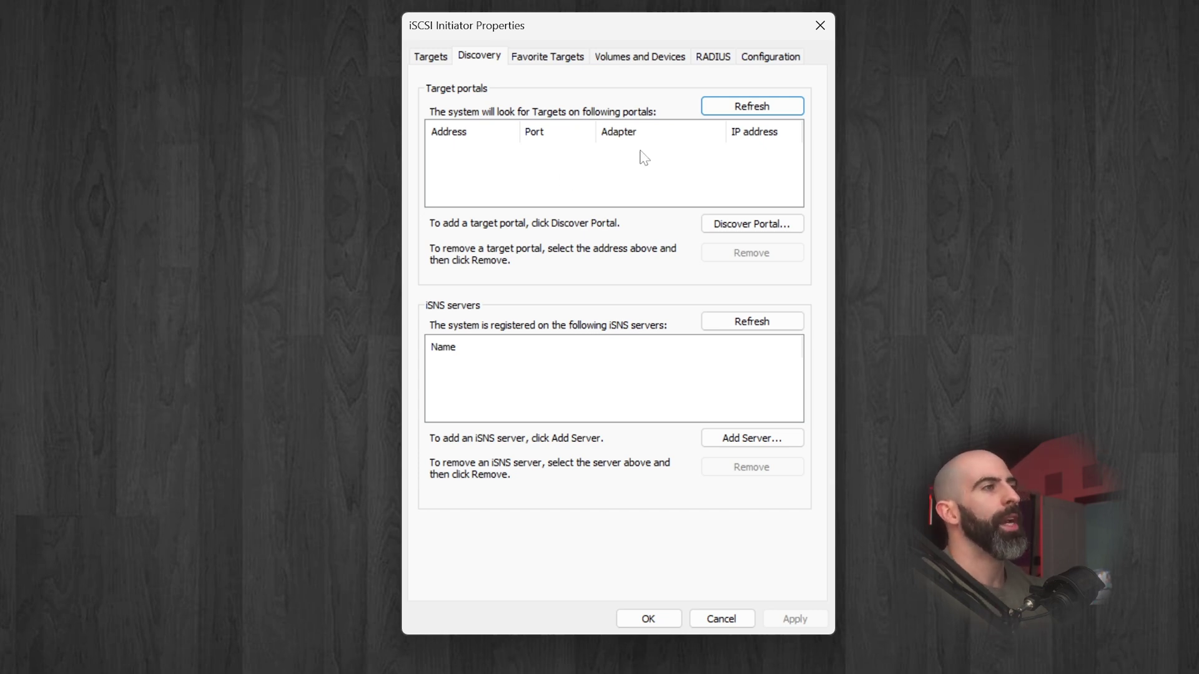
click(779, 62)
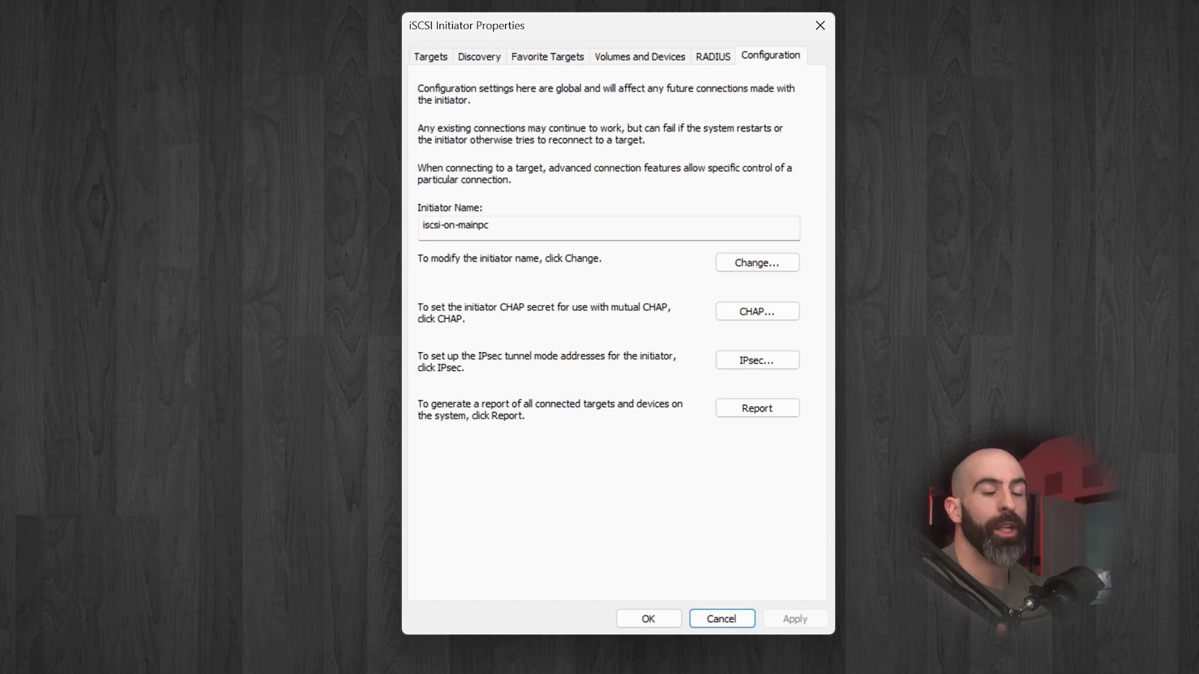
key(Tab)
key(Tab)
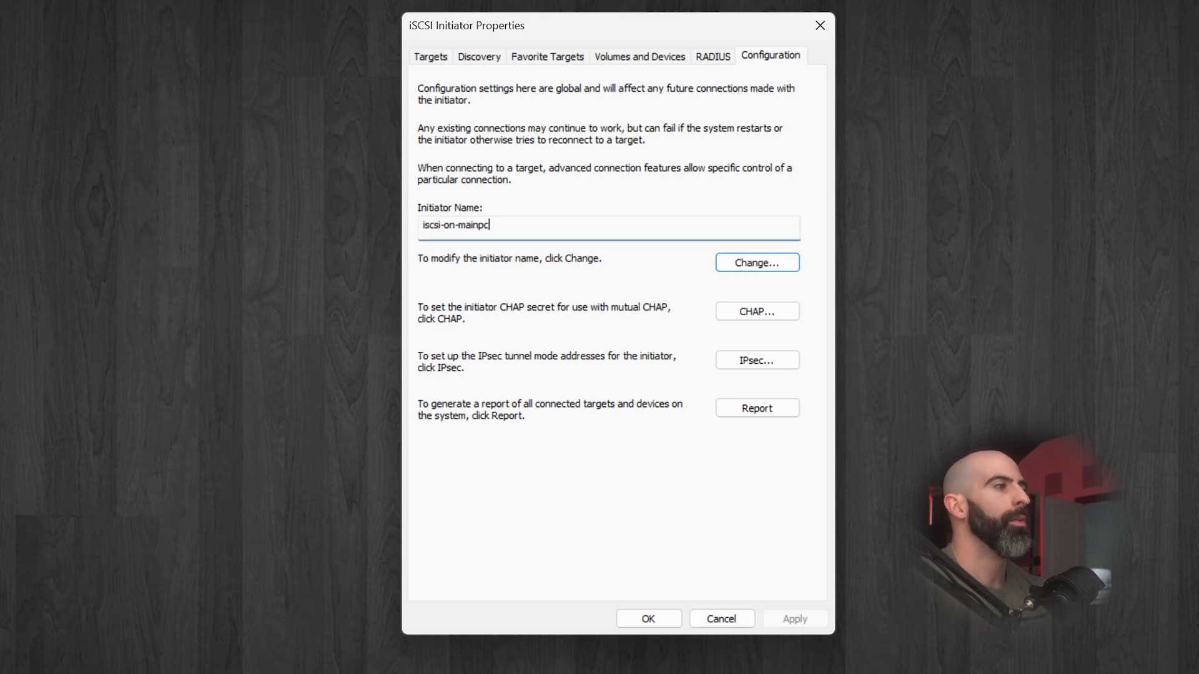
click(490, 224)
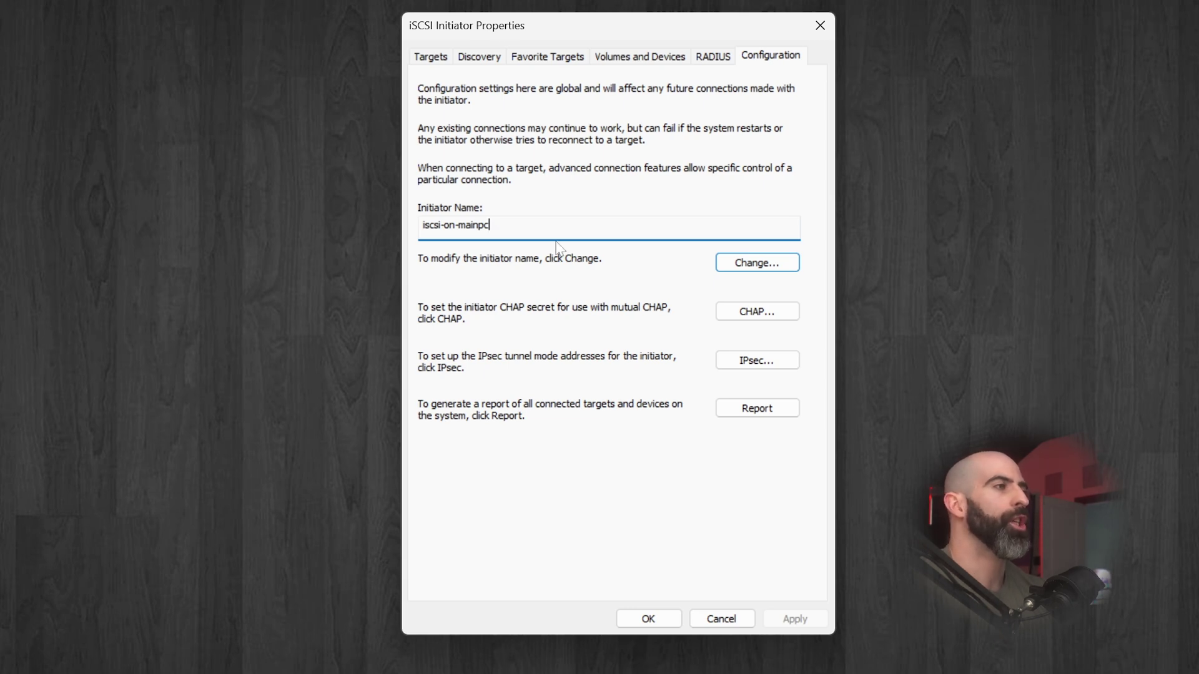
Add target portal 10.0.0.33 with CHAP logon, entering the CHAP name and target secret.
click(485, 61)
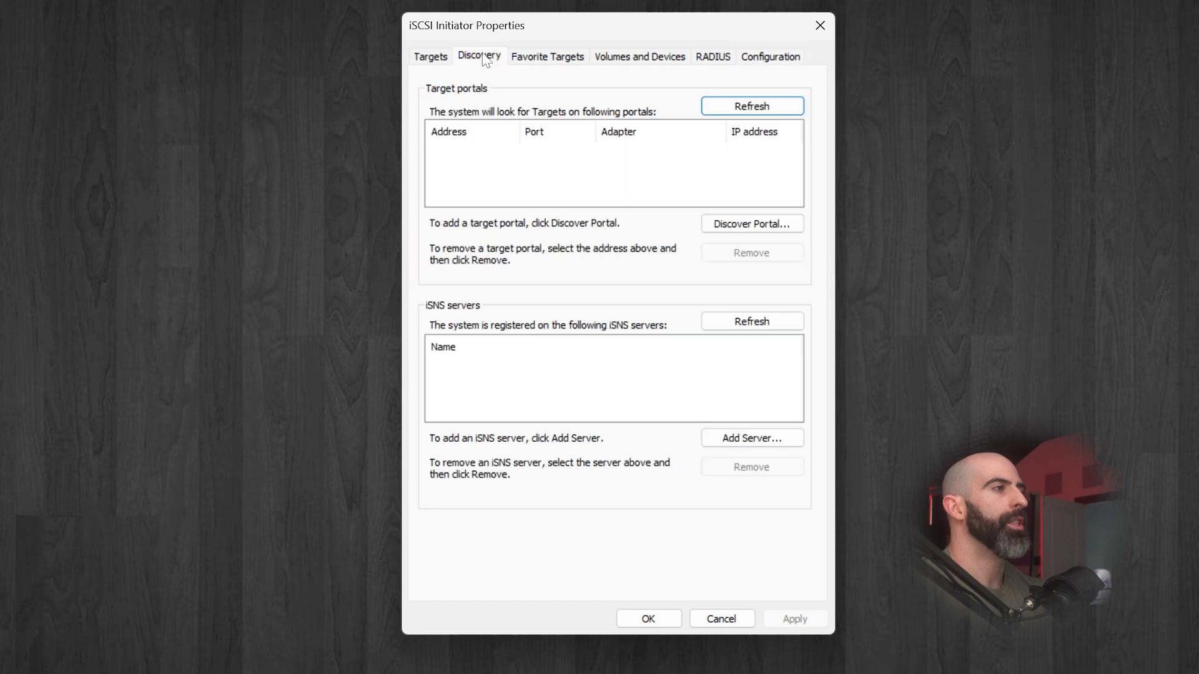
click(736, 226)
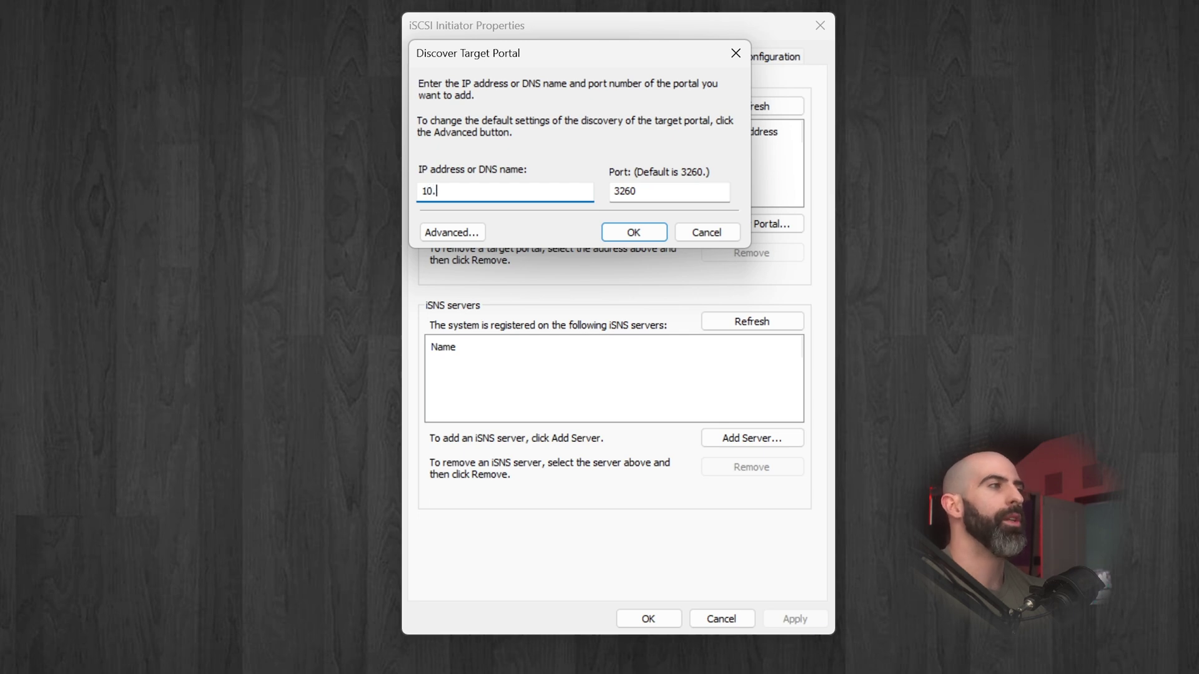
text(0.0)
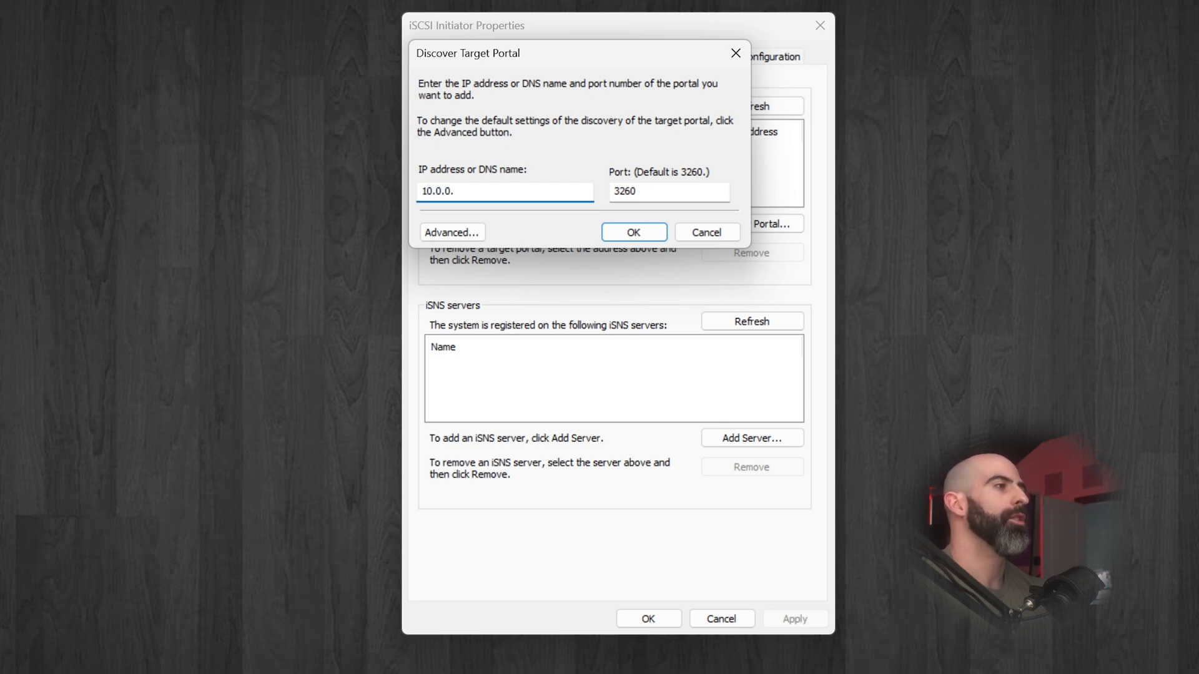
text(.33)
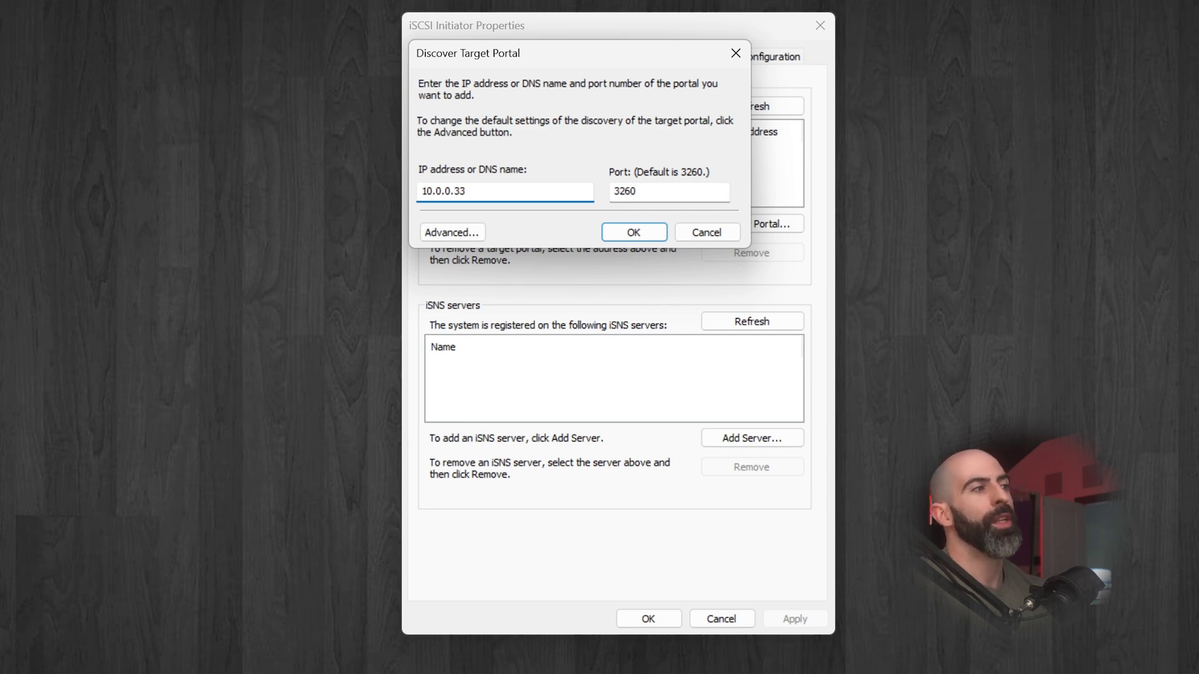
click(462, 237)
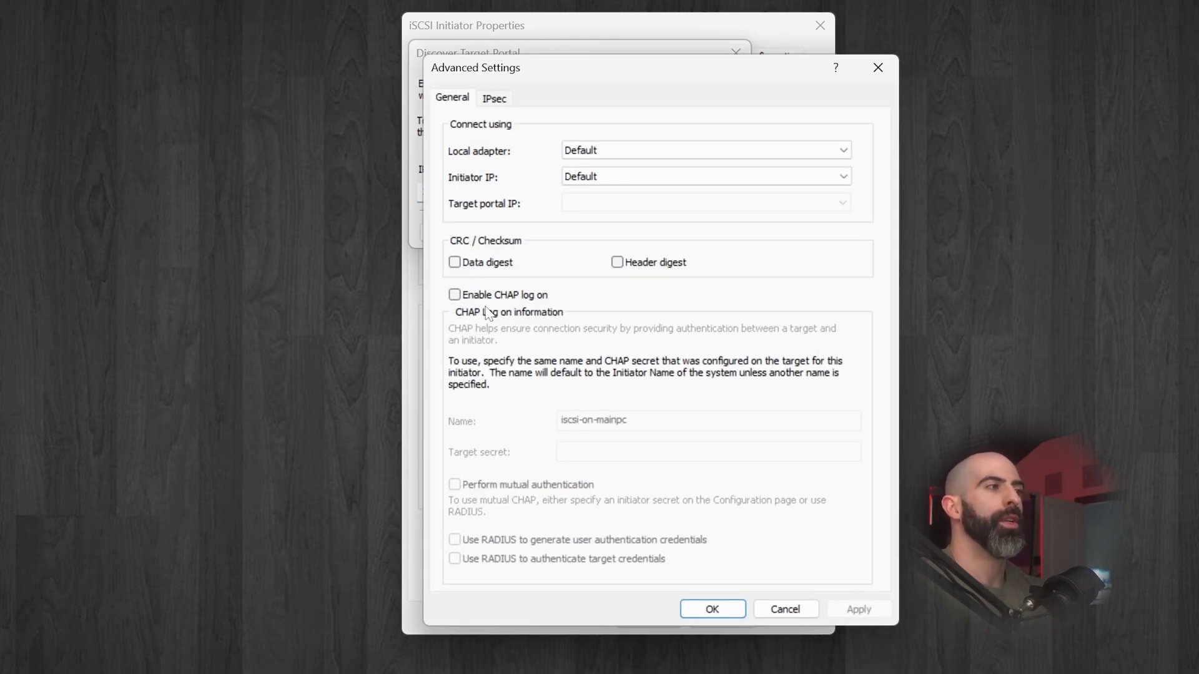
click(455, 295)
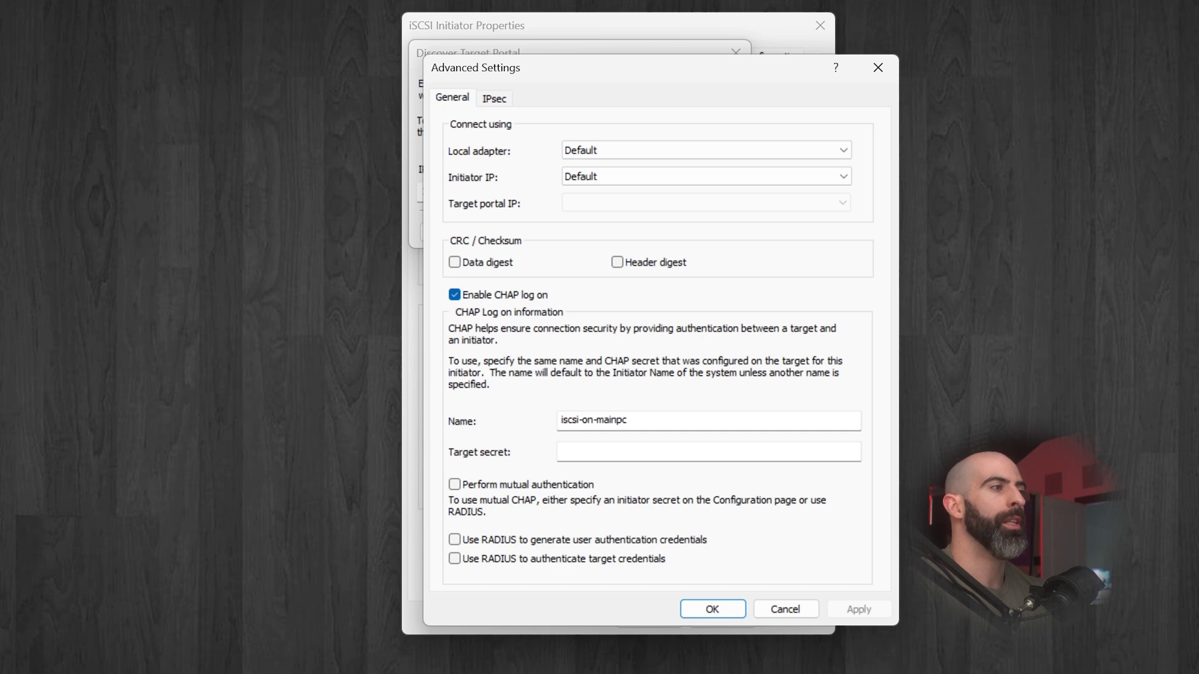
drag(629, 420, 560, 420)
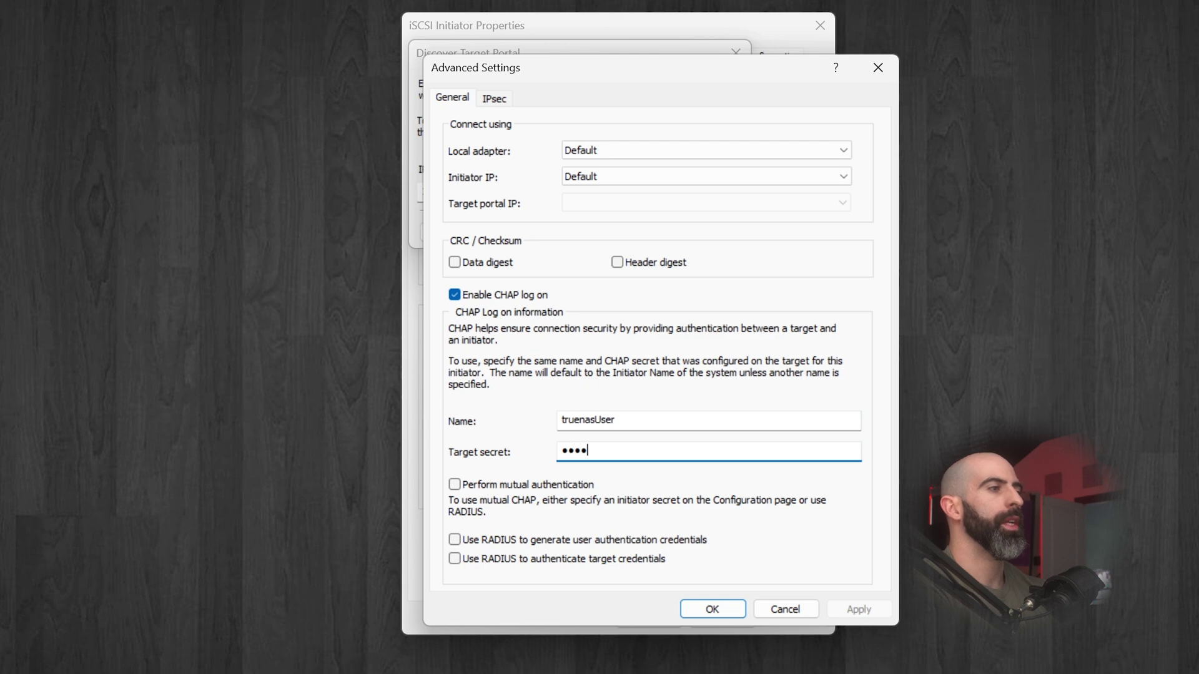
text(•••••••••)
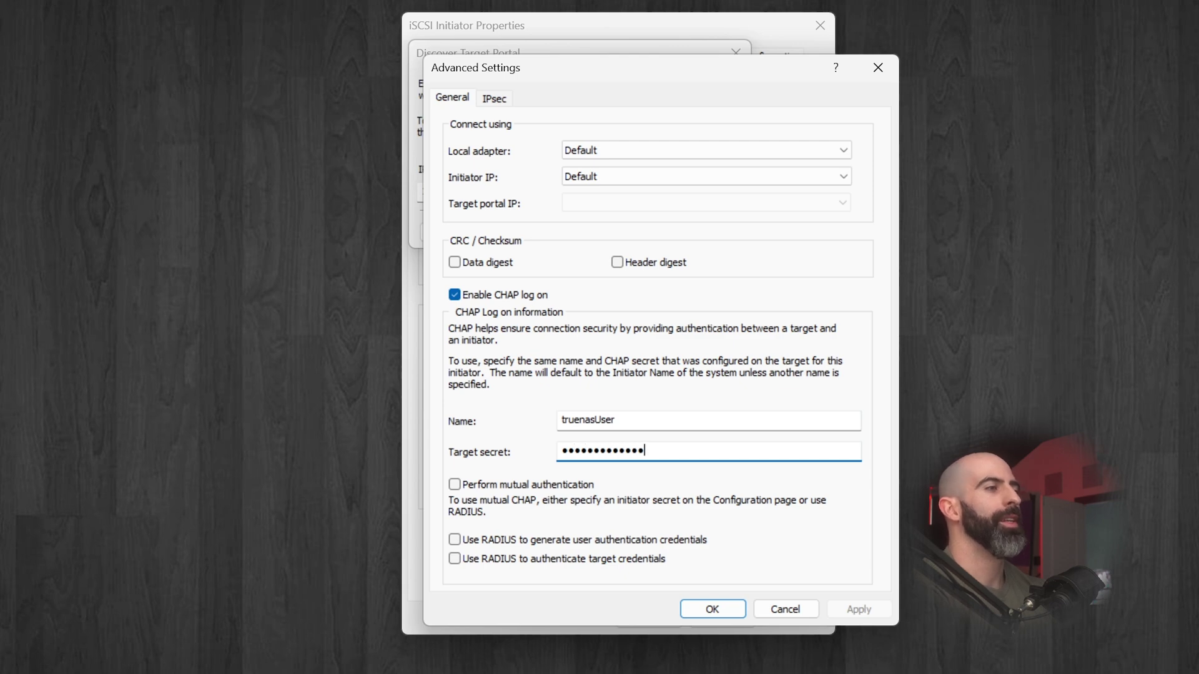
click(717, 615)
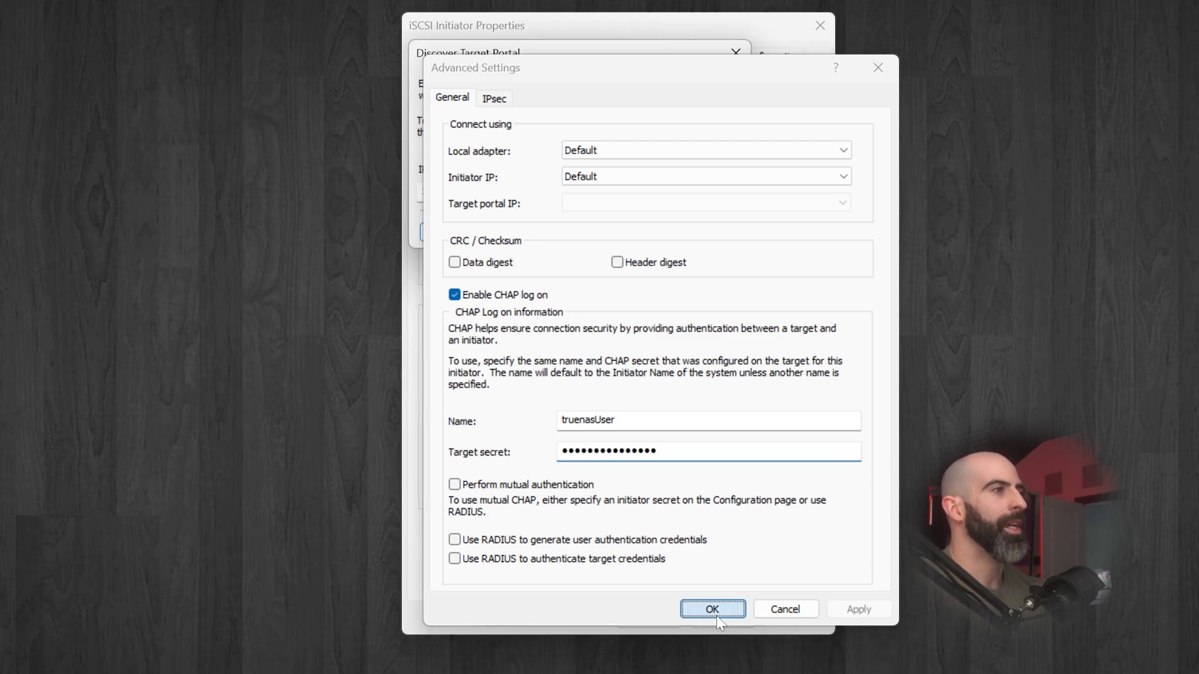
click(650, 228)
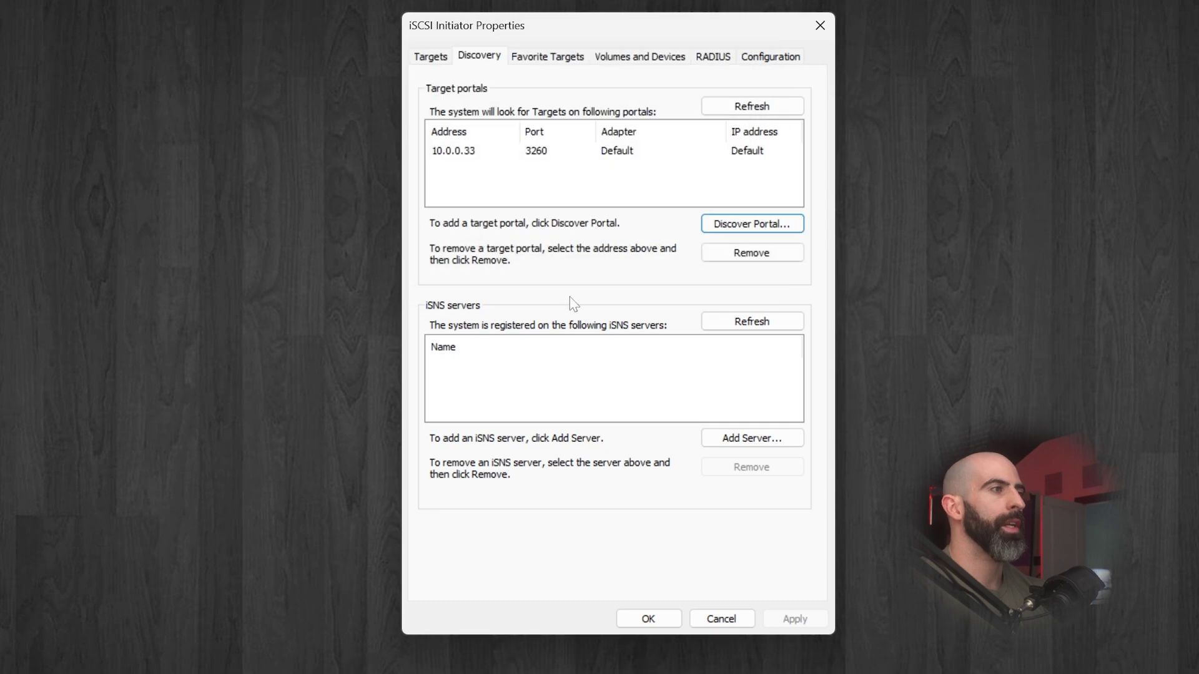
Connect to target iqn.2005-10.org.freenas.ctl:iscsi.truenas, then close iSCSI Initiator Properties.
click(437, 57)
click(532, 226)
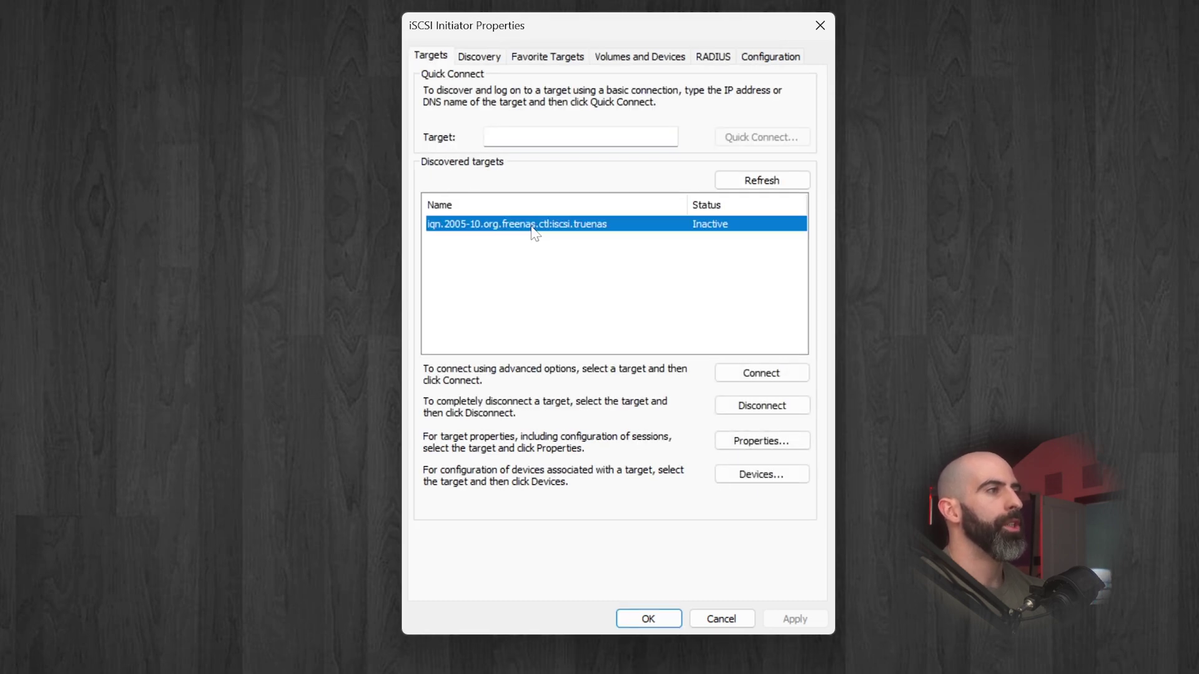
click(755, 181)
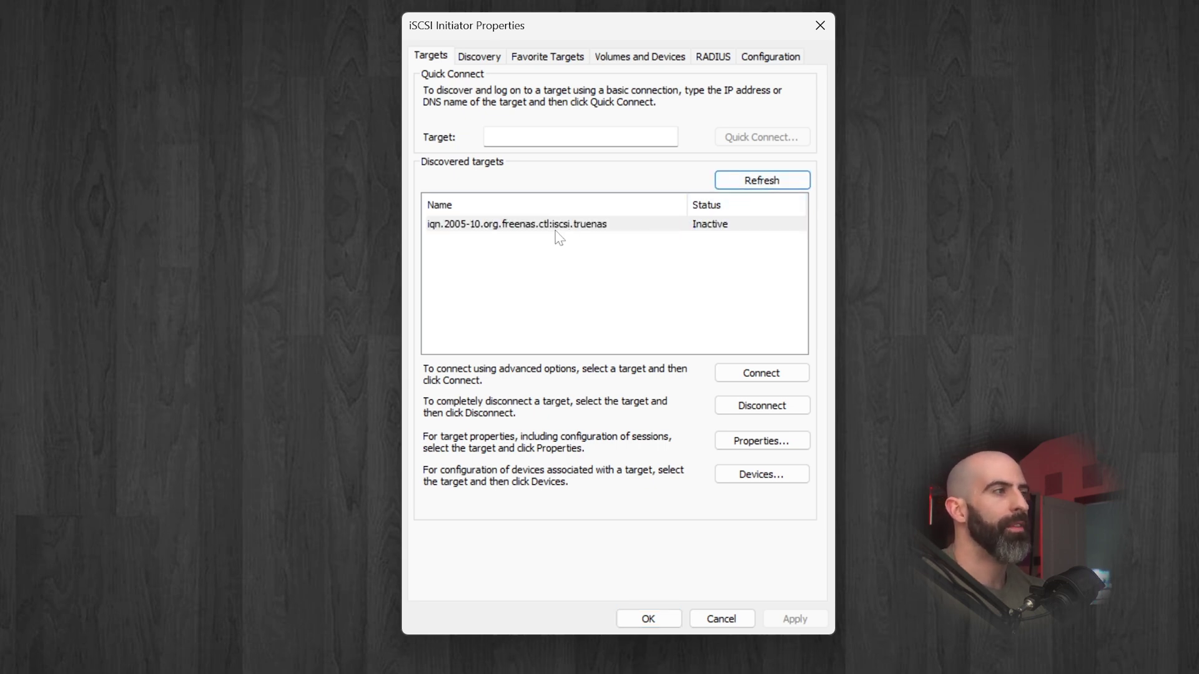
click(587, 226)
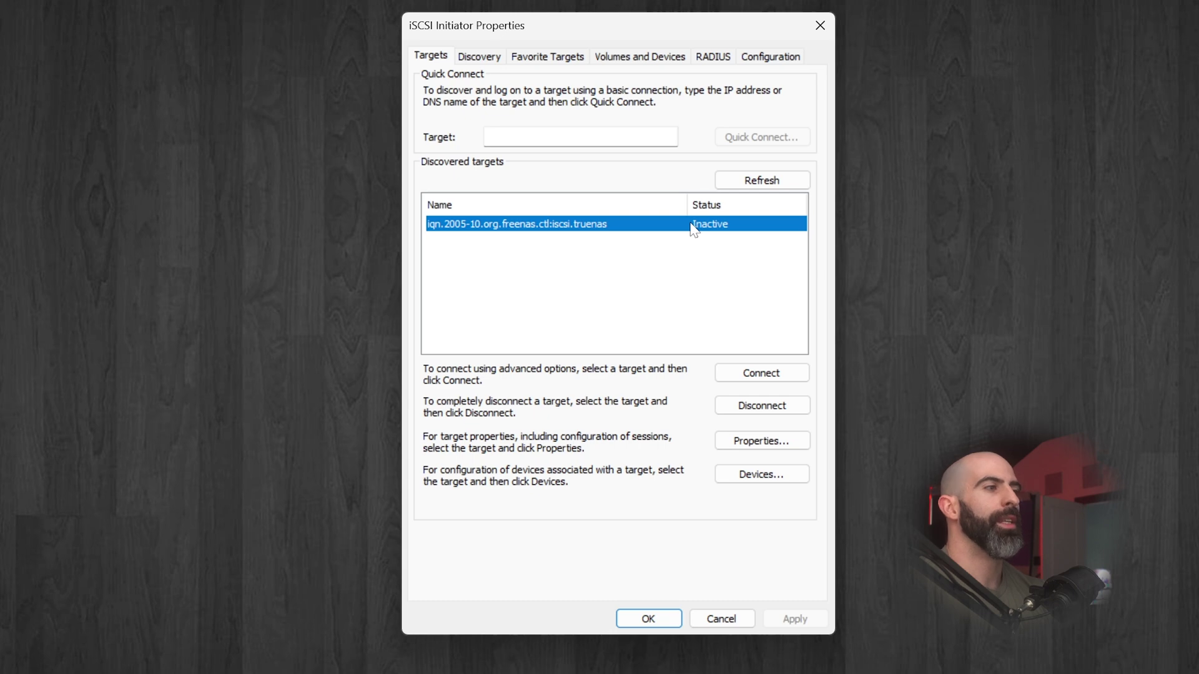
click(718, 373)
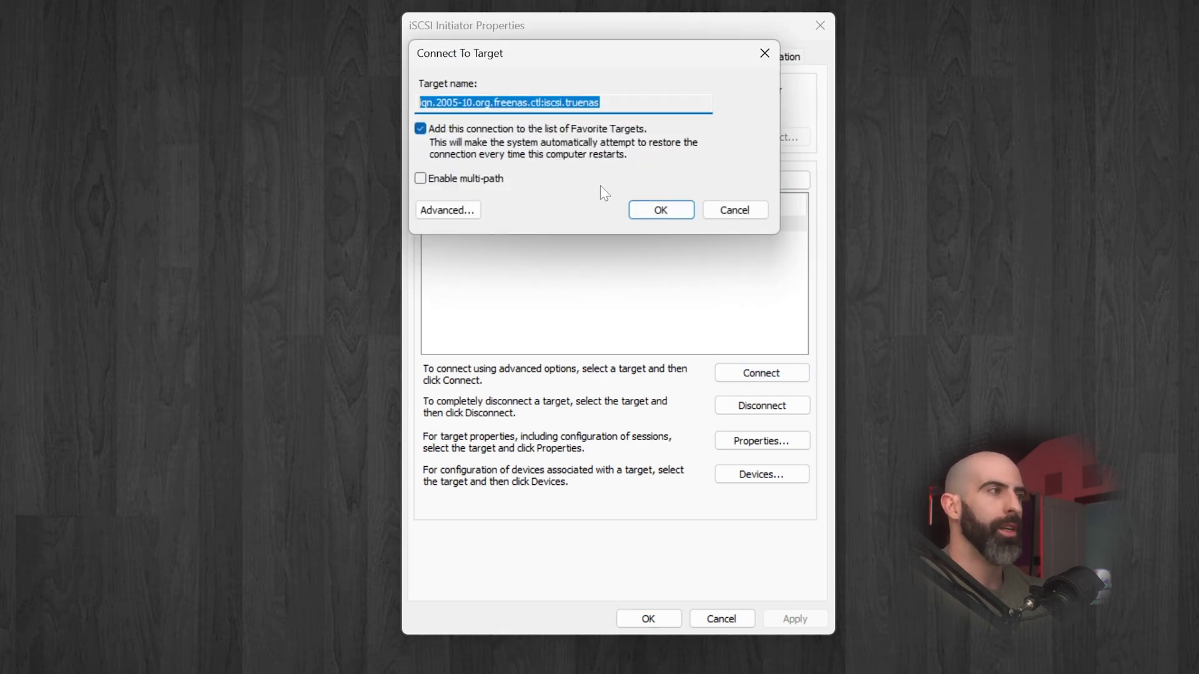
click(662, 209)
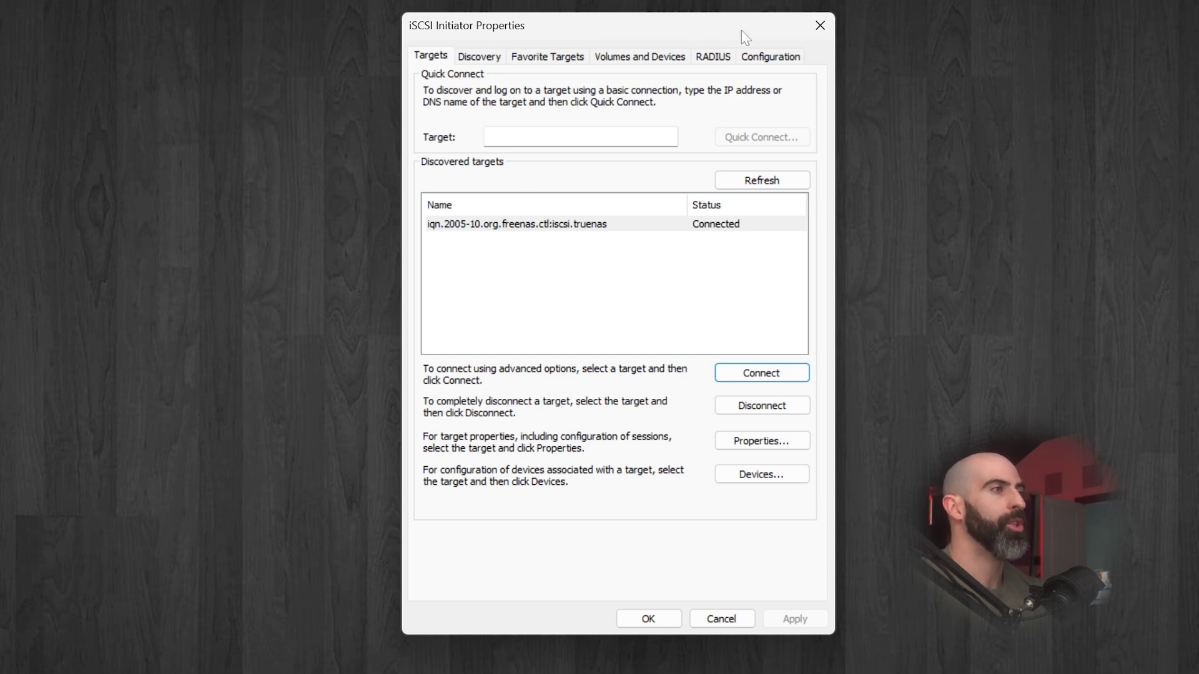
drag(740, 30, 519, 129)
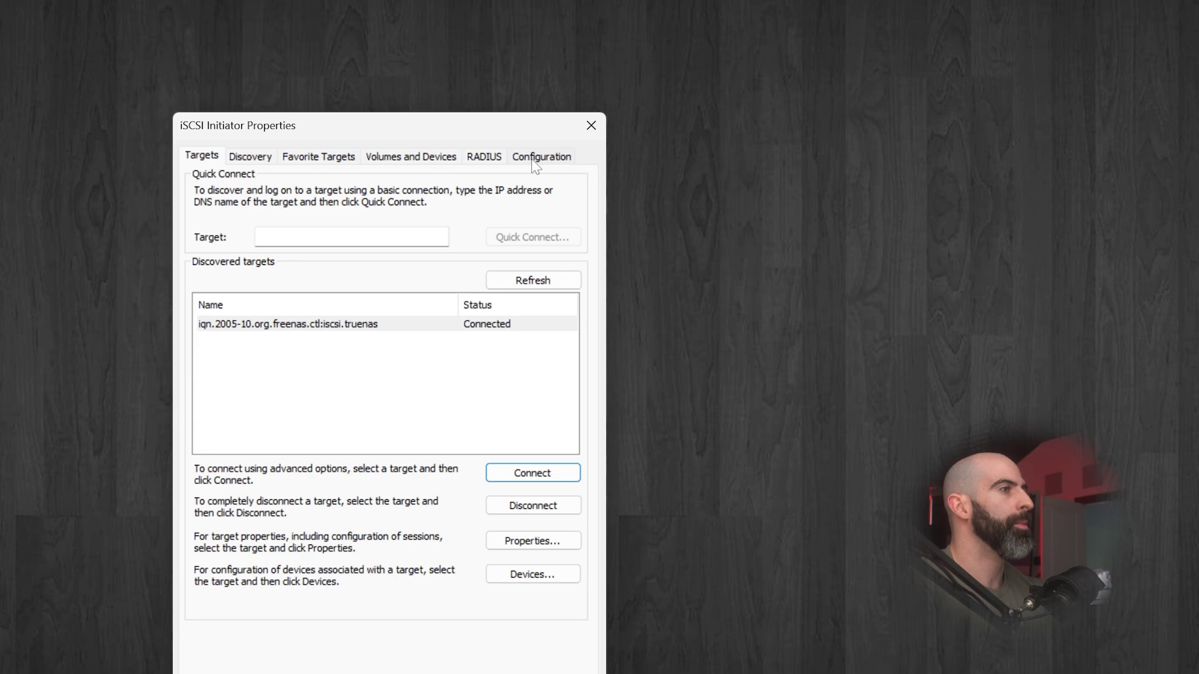
click(590, 125)
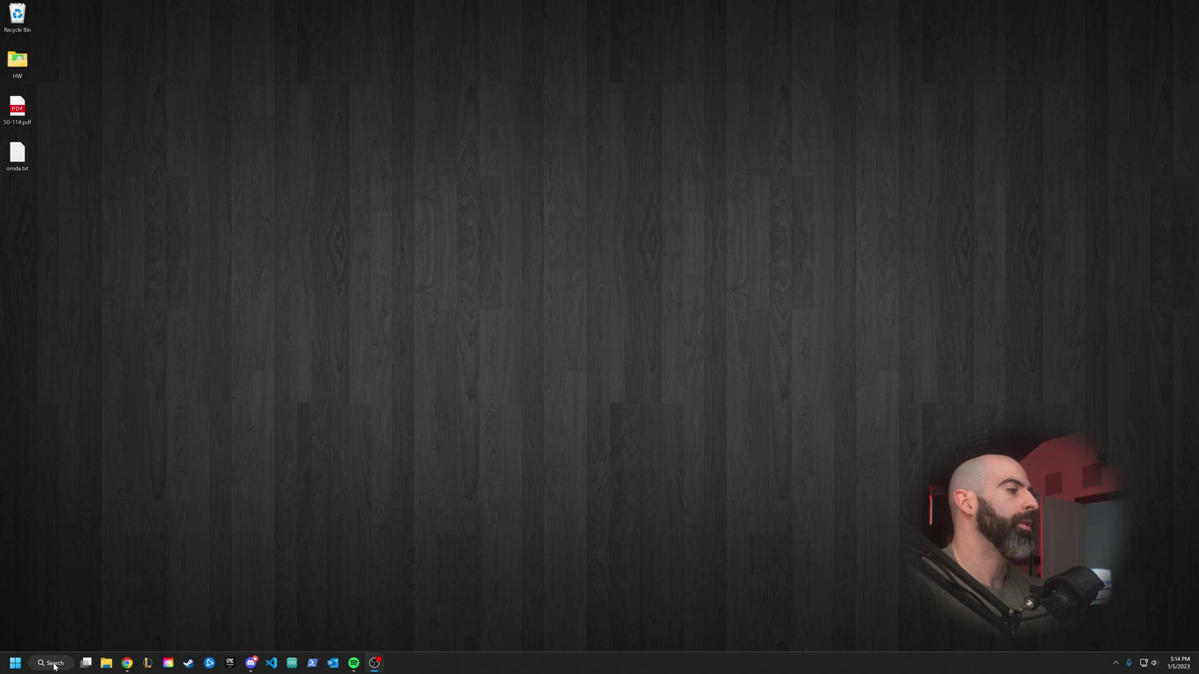
Open Disk Management and initialize Disk 3 as GPT.
click(55, 664)
text(disk)
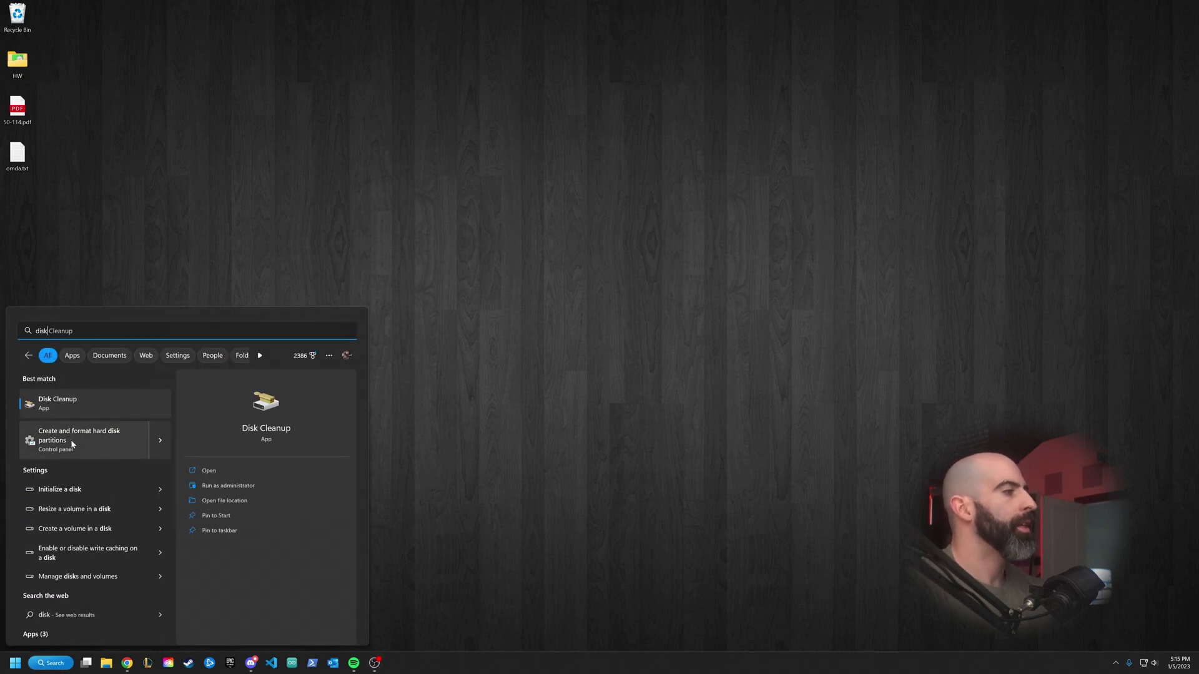
click(72, 443)
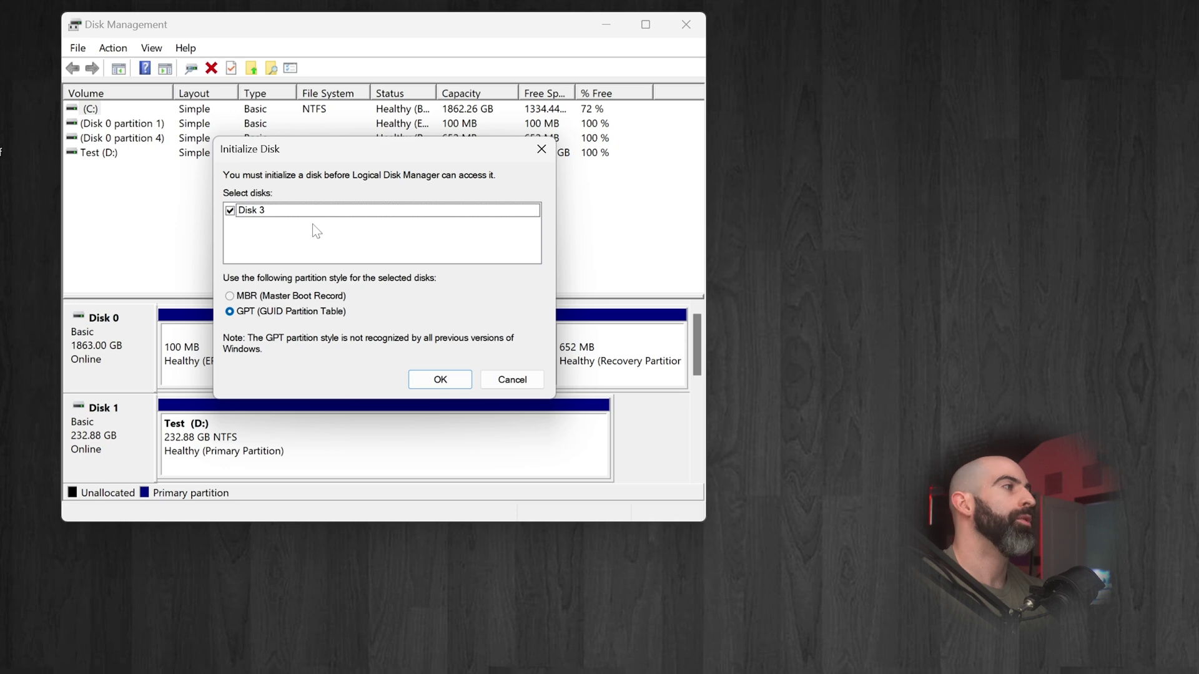
click(439, 381)
Create a full-size NTFS simple volume on Disk 3 with drive letter E: and label iscsi.
drag(592, 523, 592, 673)
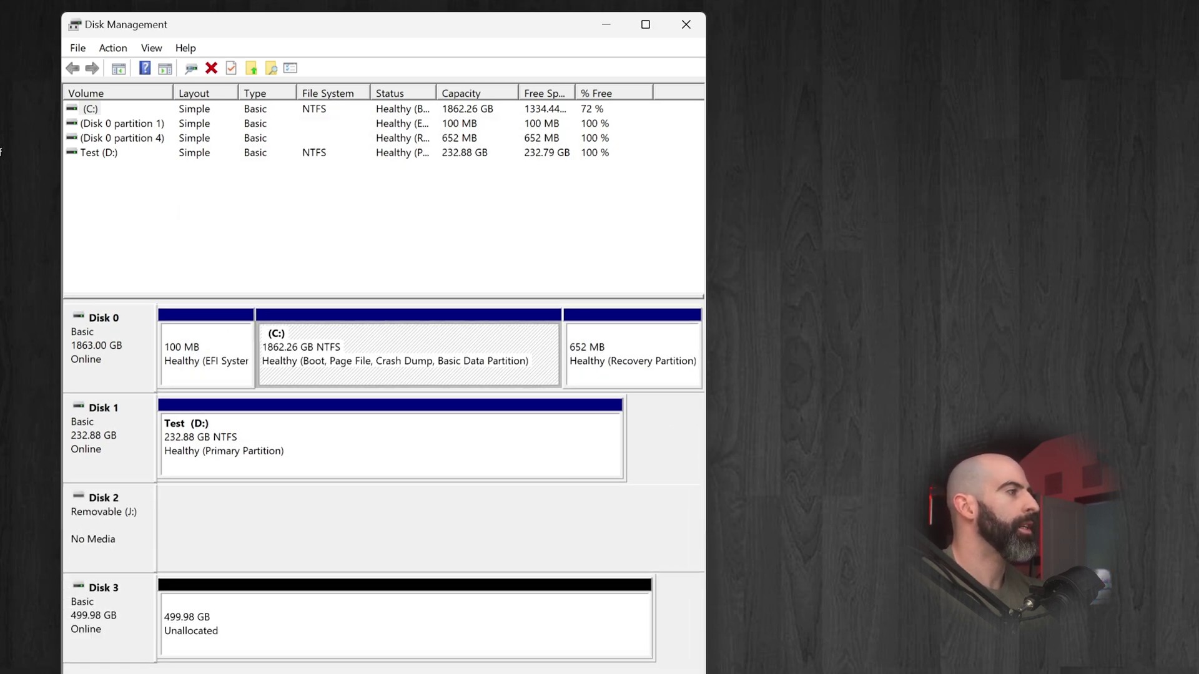
right_click(220, 625)
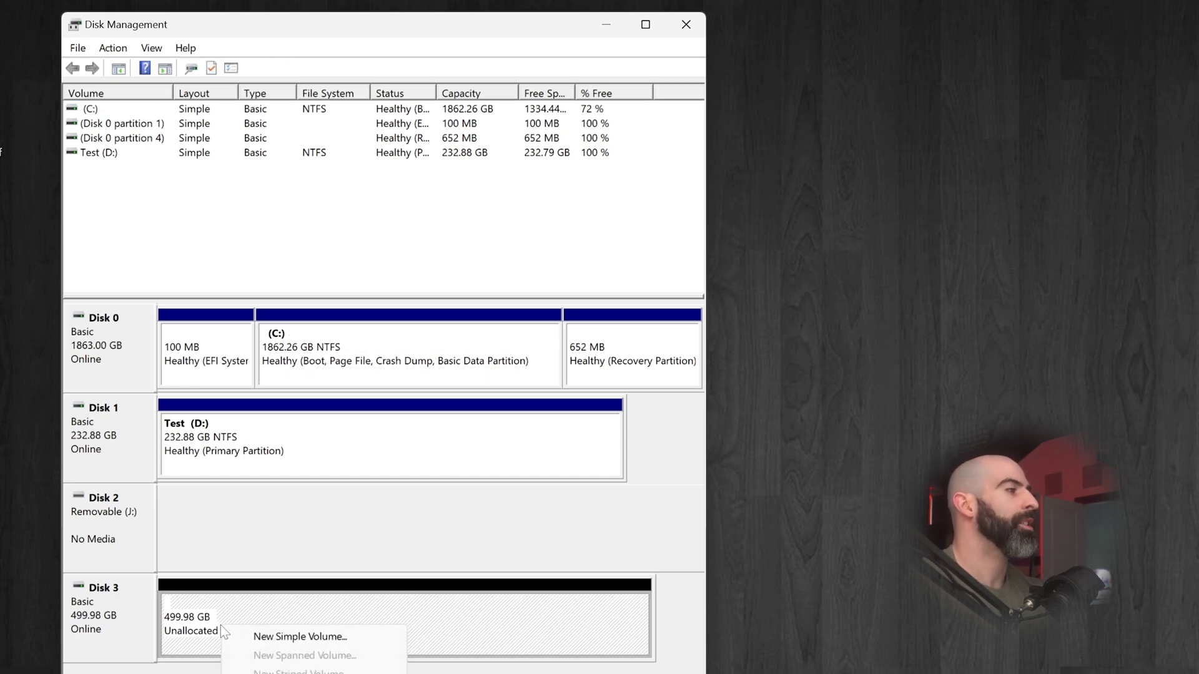
click(305, 635)
click(396, 415)
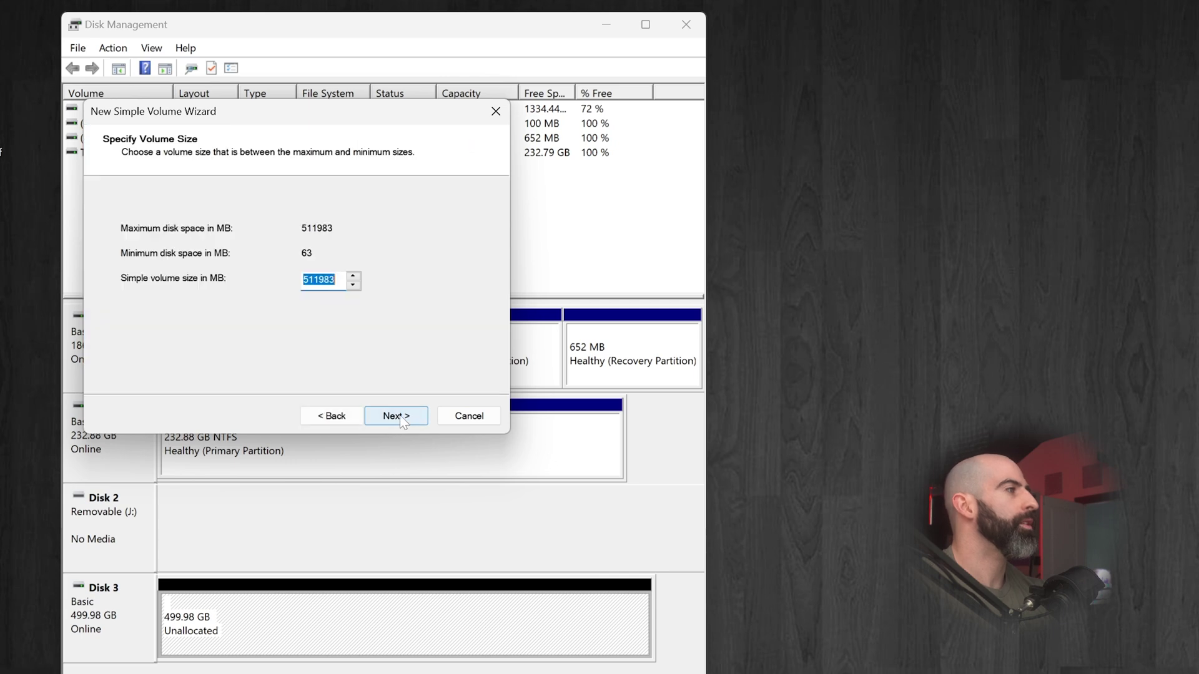
click(396, 416)
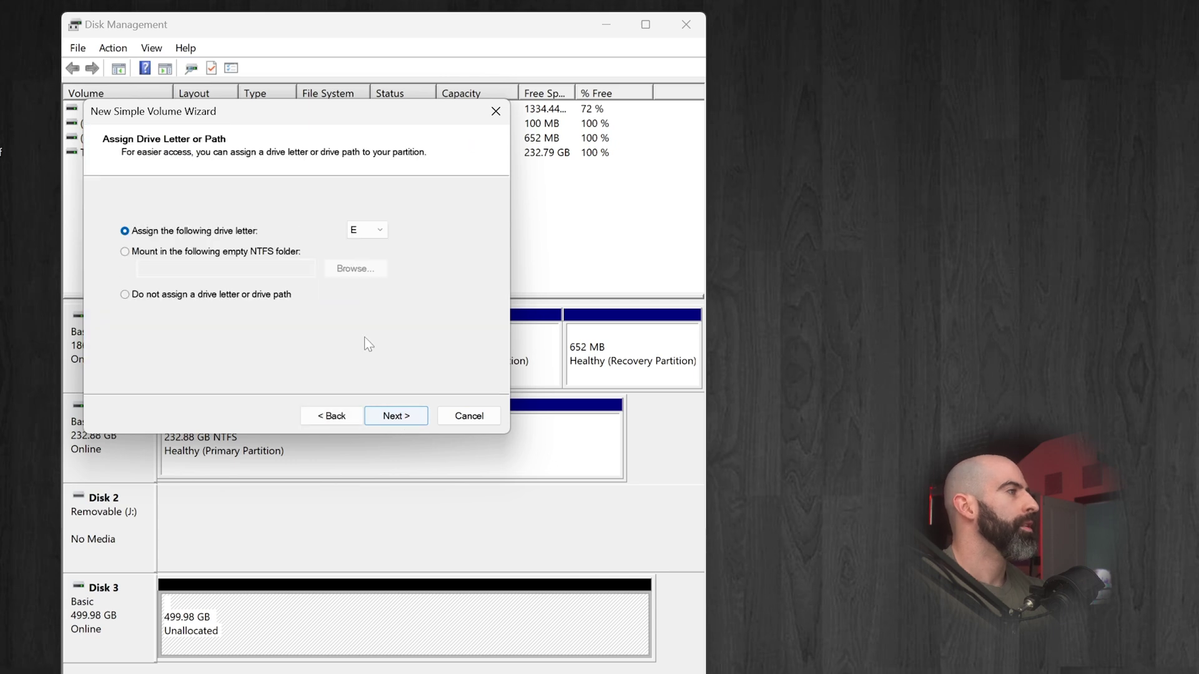
click(402, 417)
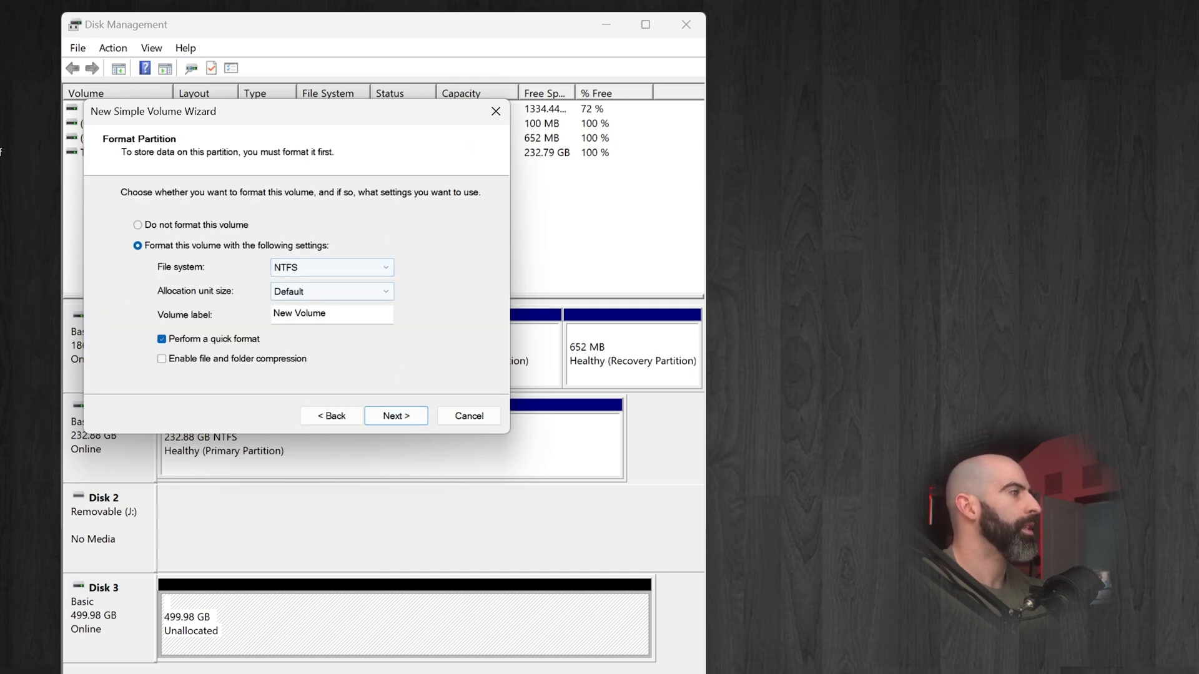
triple_click(326, 313)
text(iscsi)
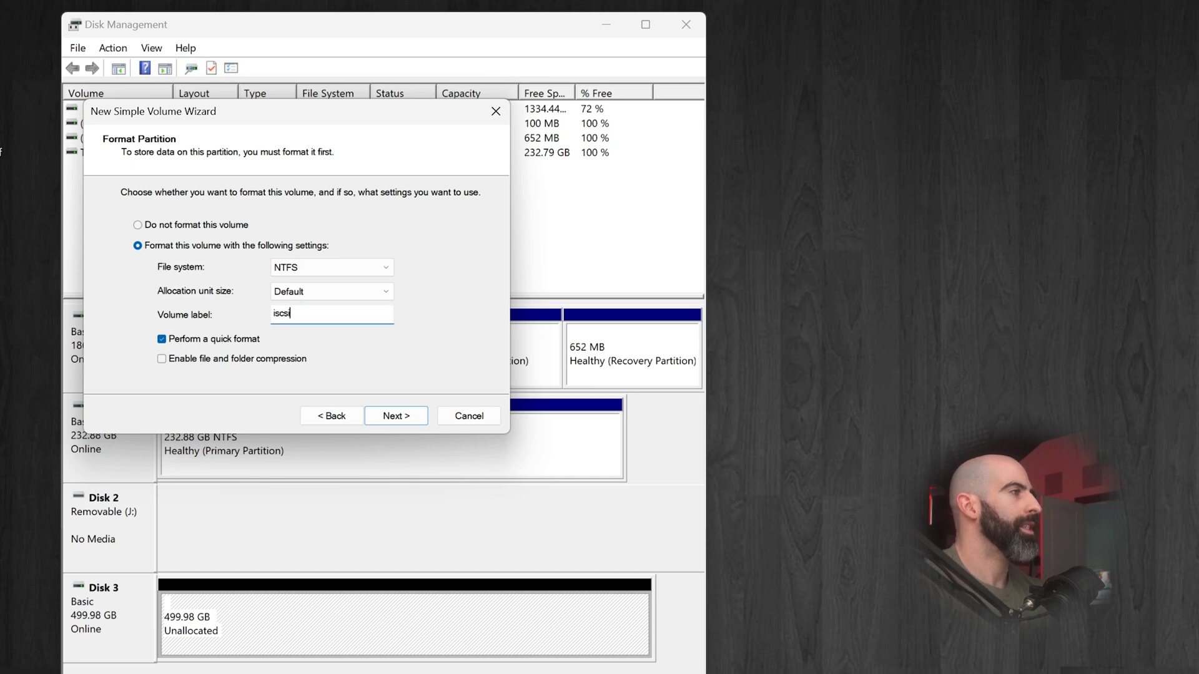
click(403, 416)
click(409, 415)
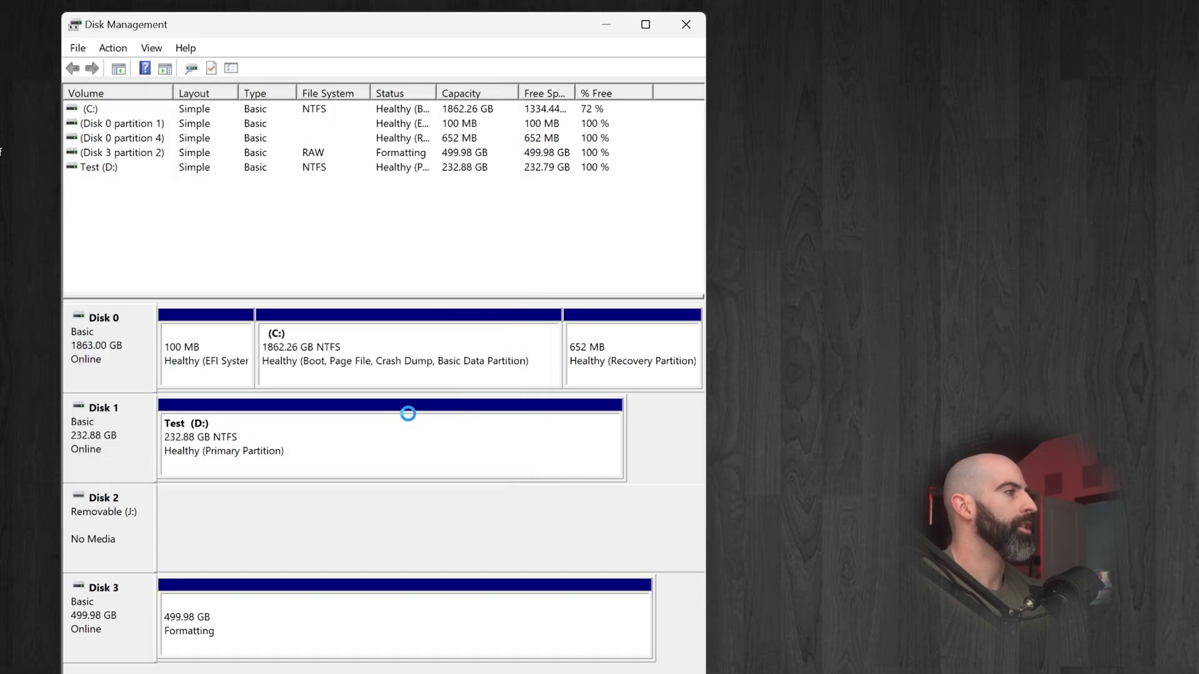
key(super+e)
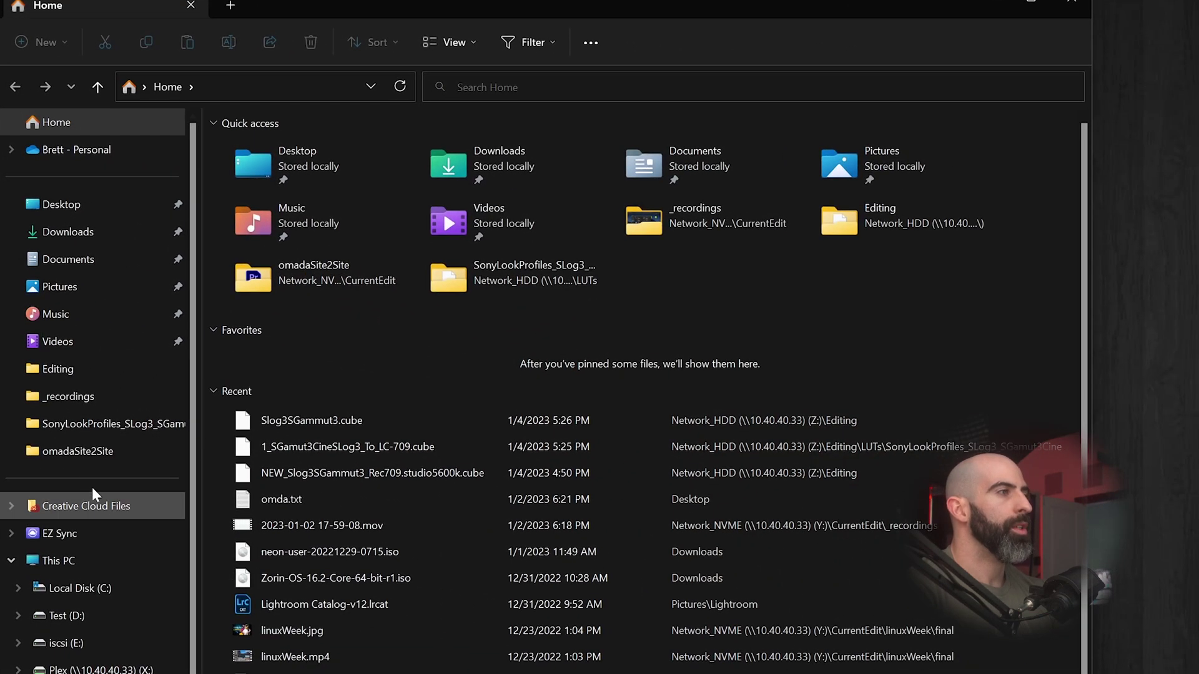
Show This PC to see the new iscsi (E:) drive with 499 GB free.
click(63, 561)
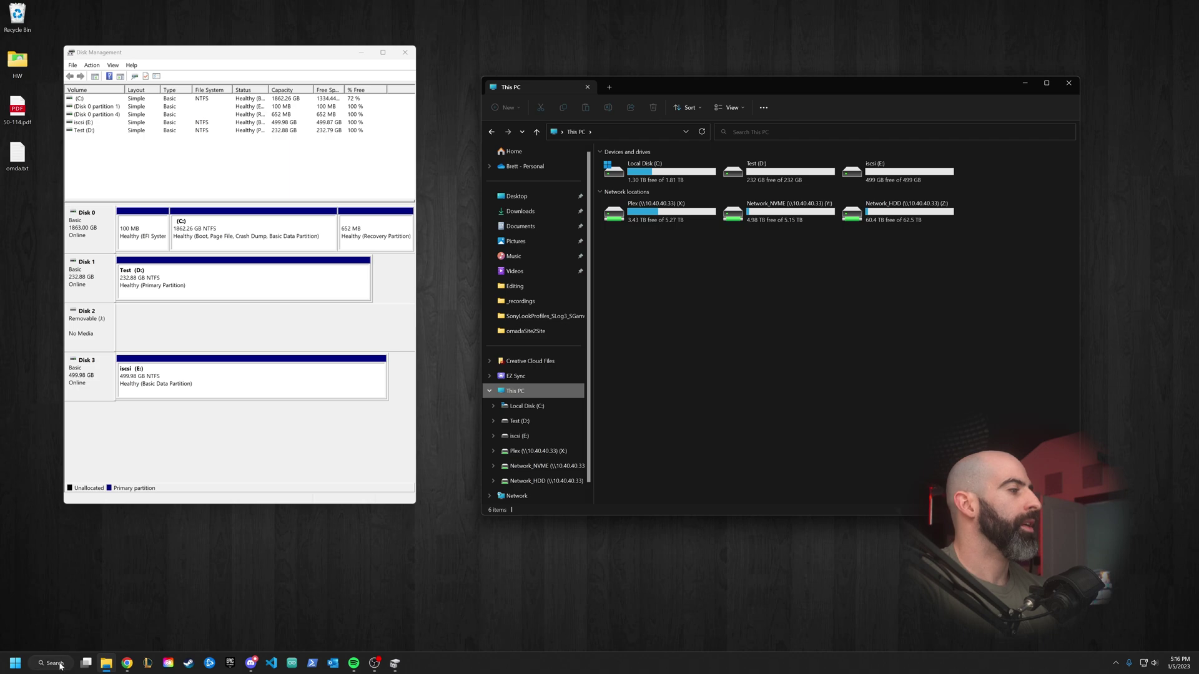
Launch Steam and open the Steam Library Folders manager under Downloads settings.
click(56, 663)
text(s)
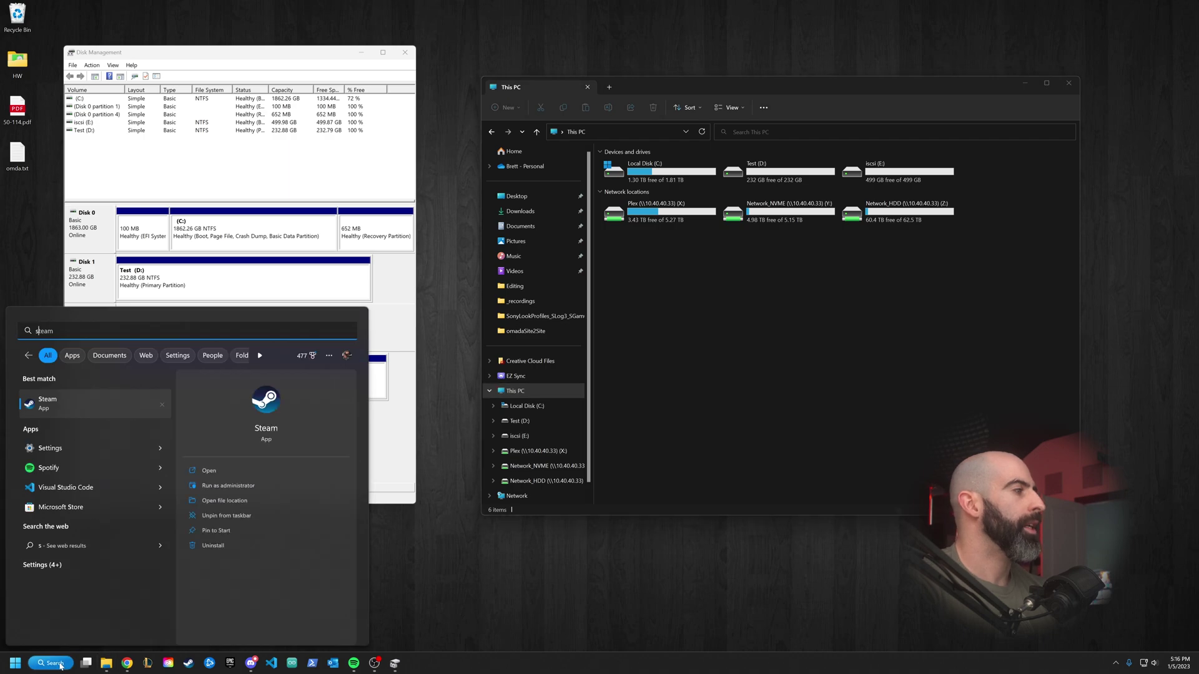
text(team)
click(64, 407)
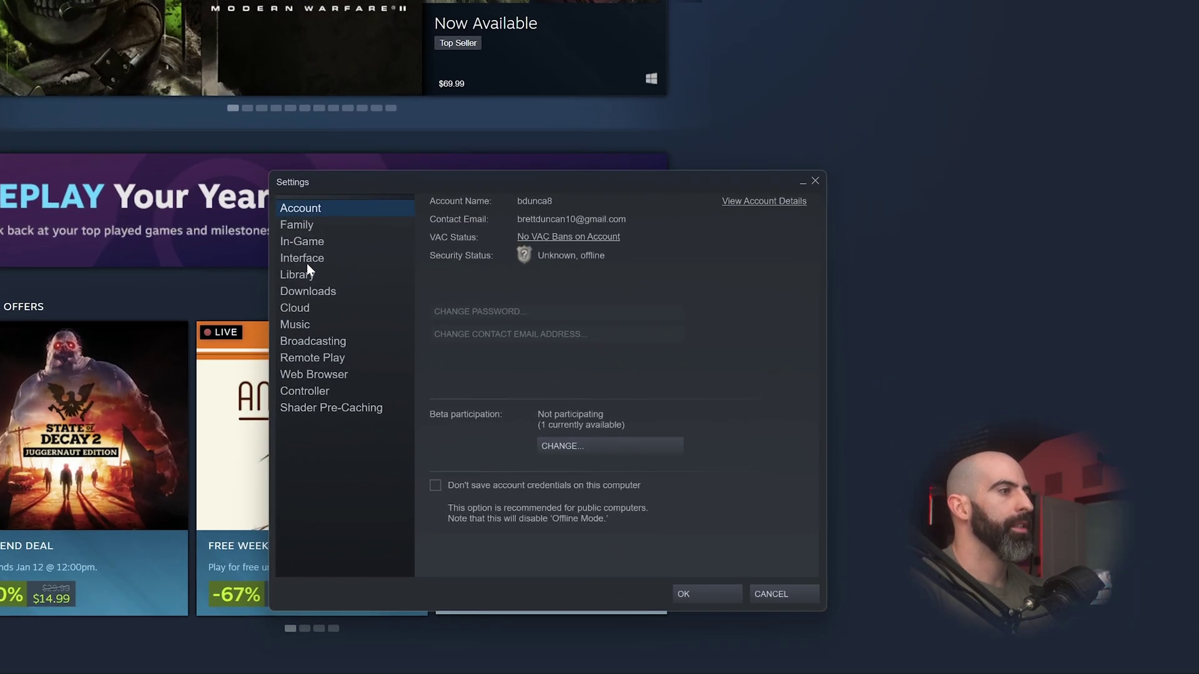
click(486, 350)
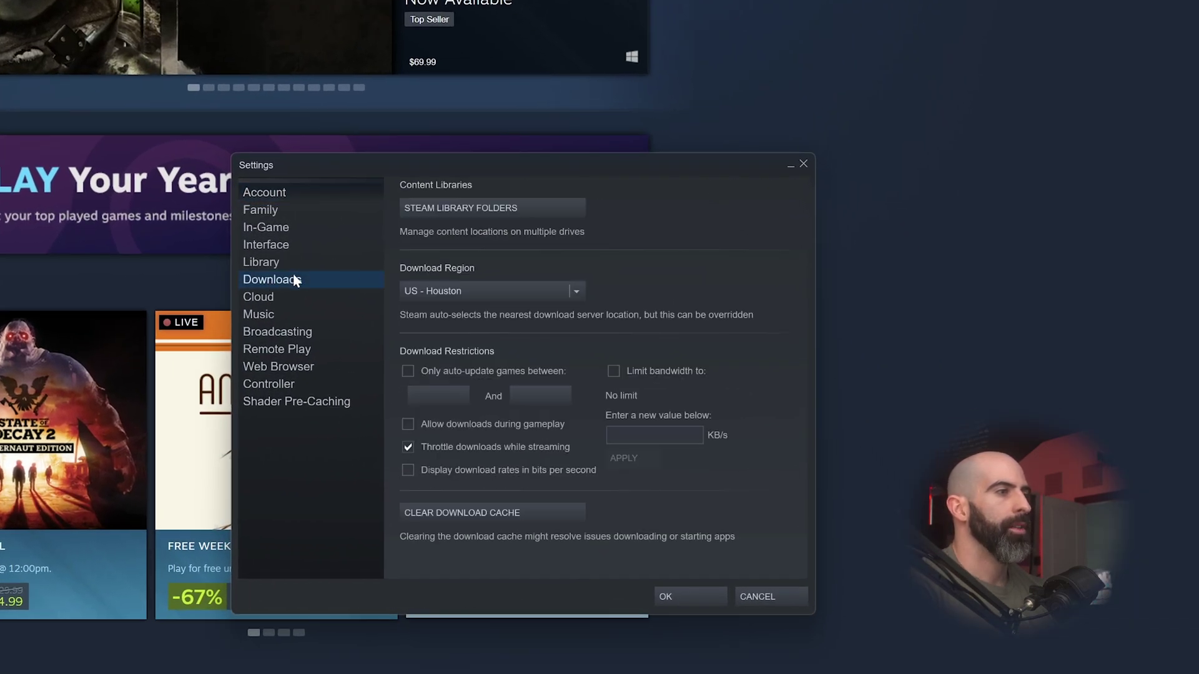
click(482, 208)
Add a new Steam library folder on drive E:, creating E:\SteamLibrary.
click(237, 87)
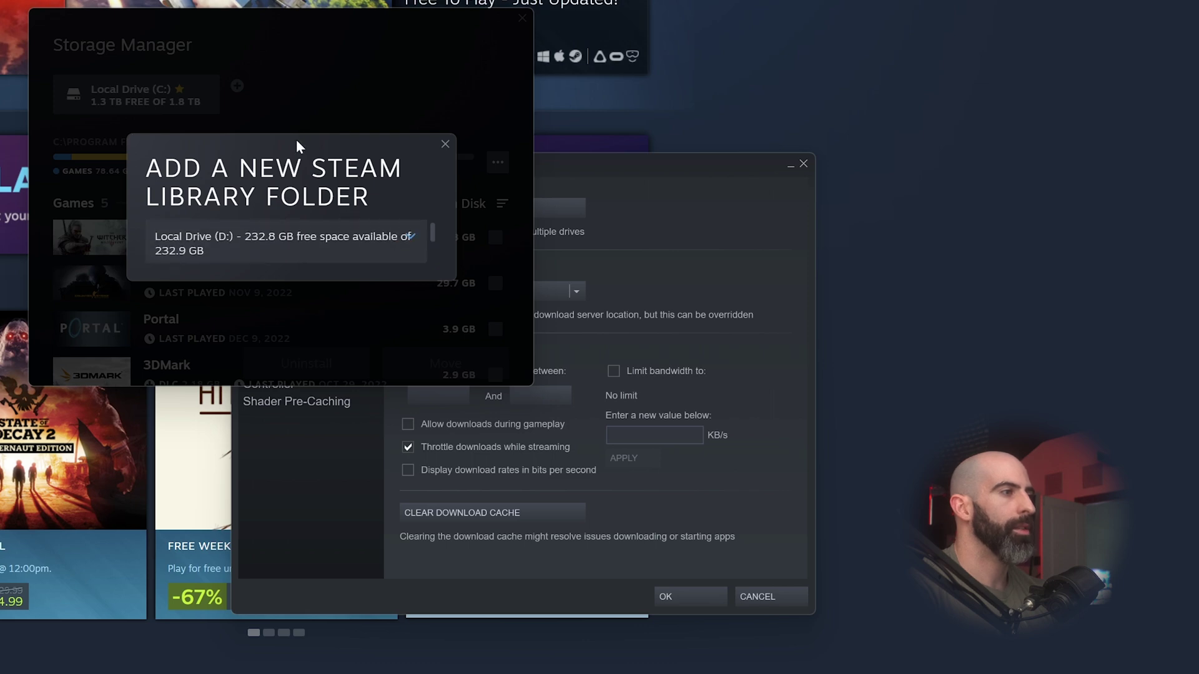
drag(296, 140, 299, 55)
scroll(433, 155, down, 2)
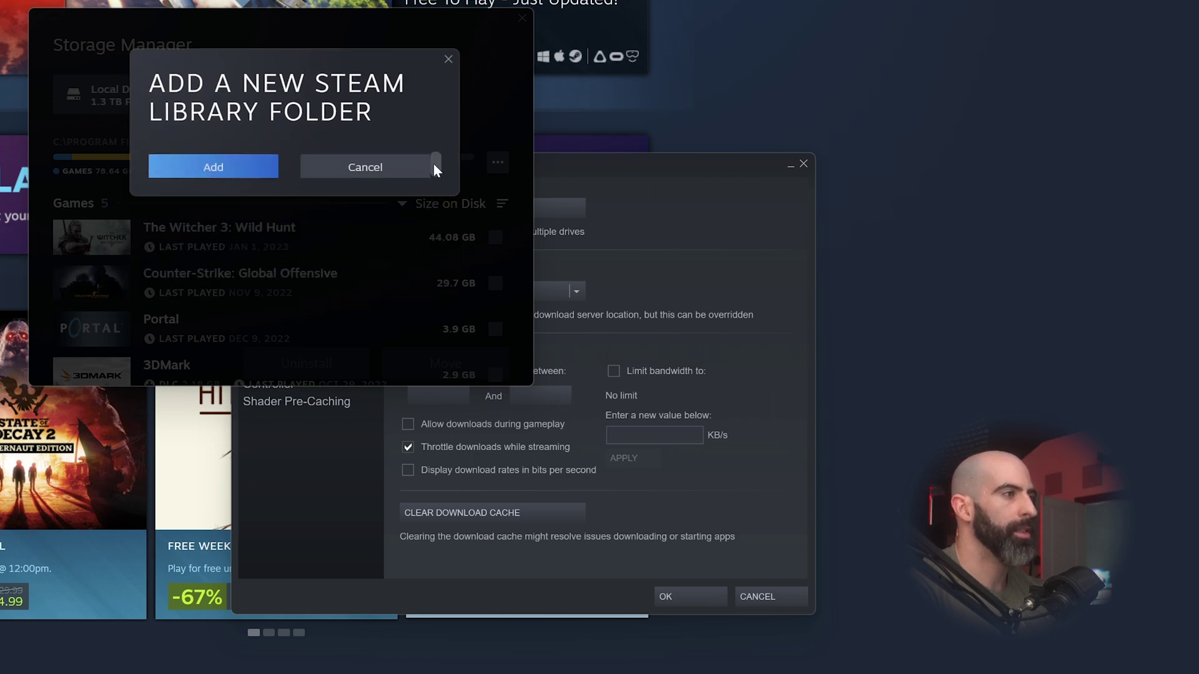
scroll(434, 159, up, 2)
click(410, 161)
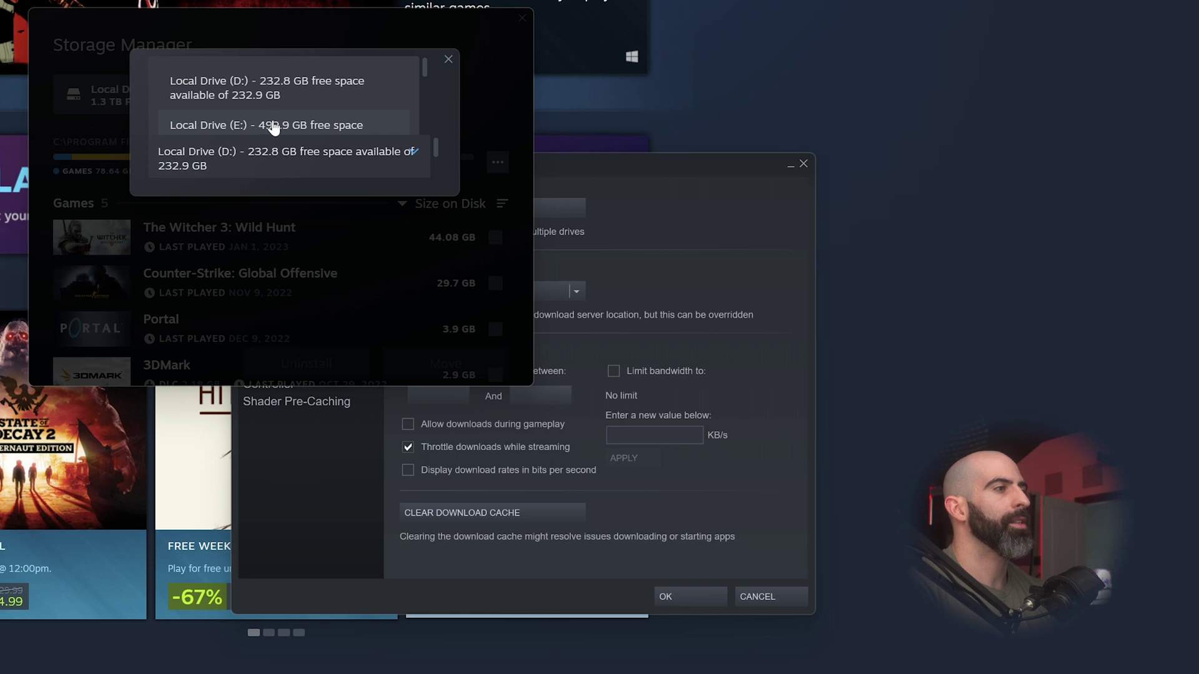
click(270, 126)
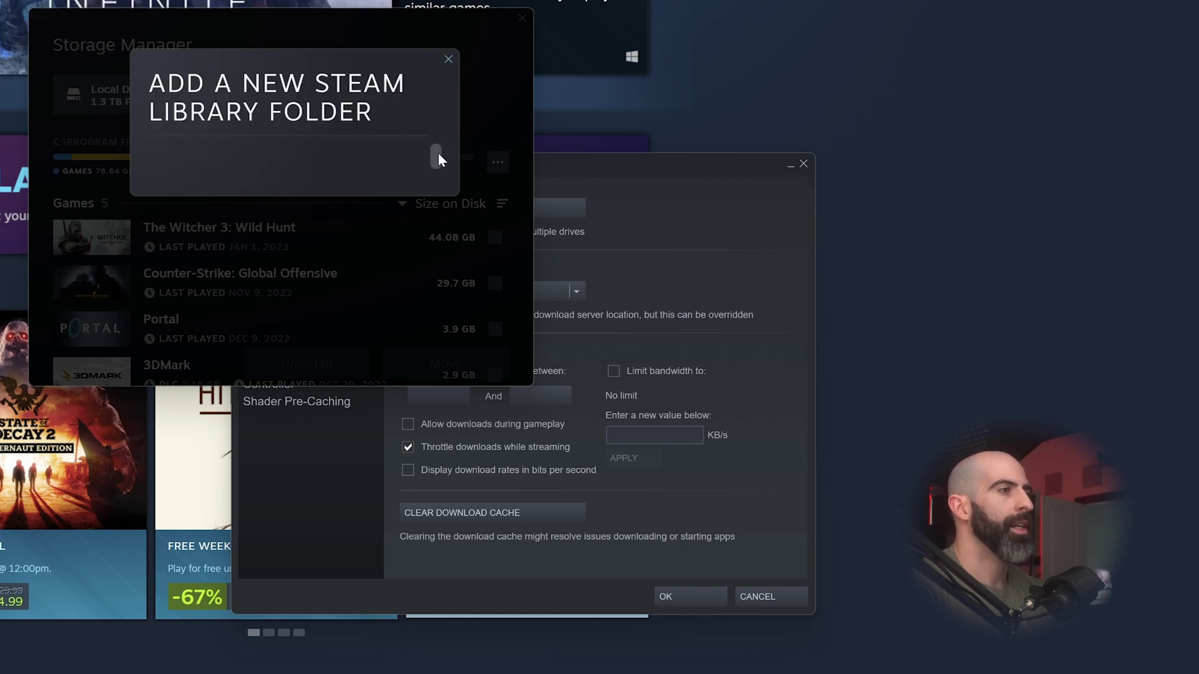
scroll(437, 159, down, 2)
click(235, 166)
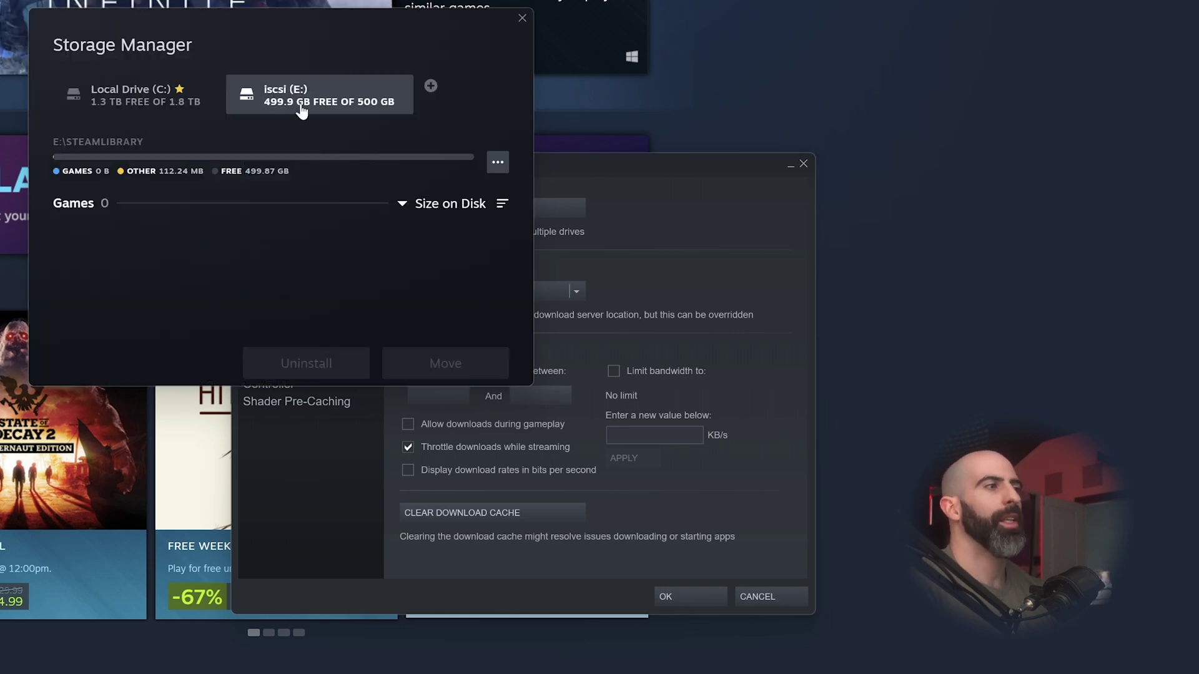